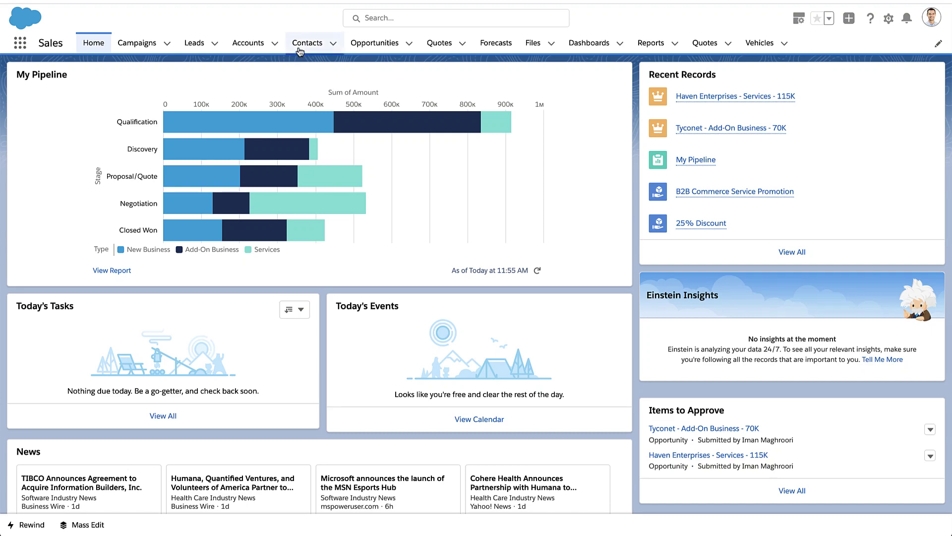
Open the first recently viewed contact and view its linked account, Green Fields Media
left_click(301, 49)
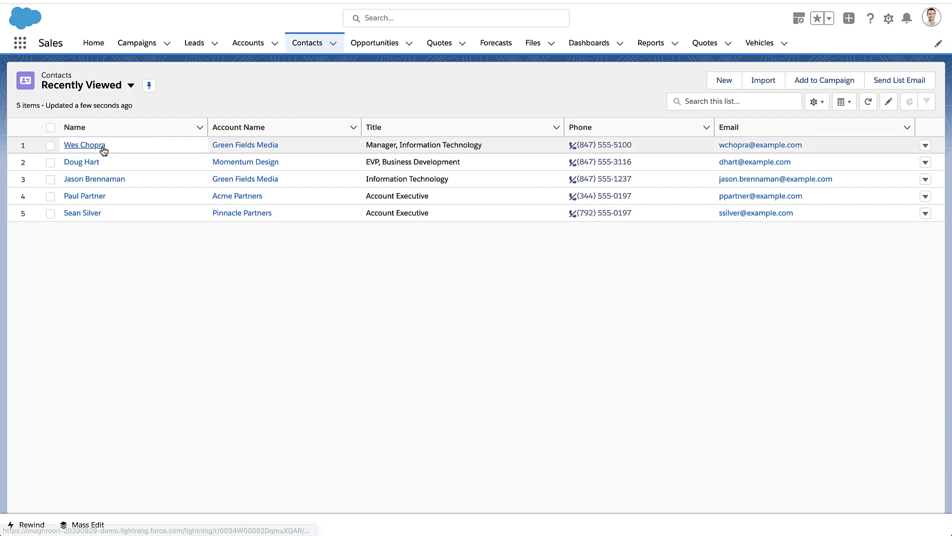
left_click(86, 145)
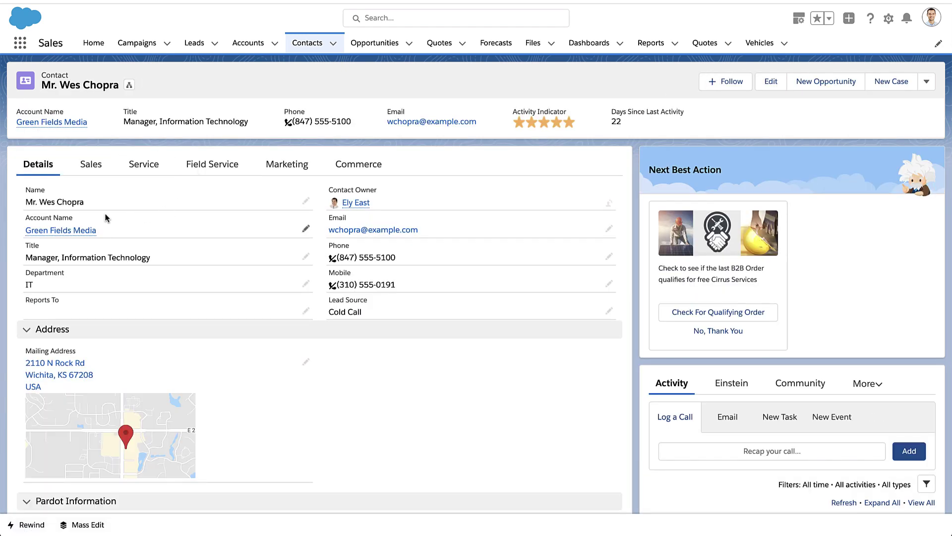
left_click(85, 230)
Find the Contact object in Object Manager by filtering objects for 'contact'
left_click(890, 21)
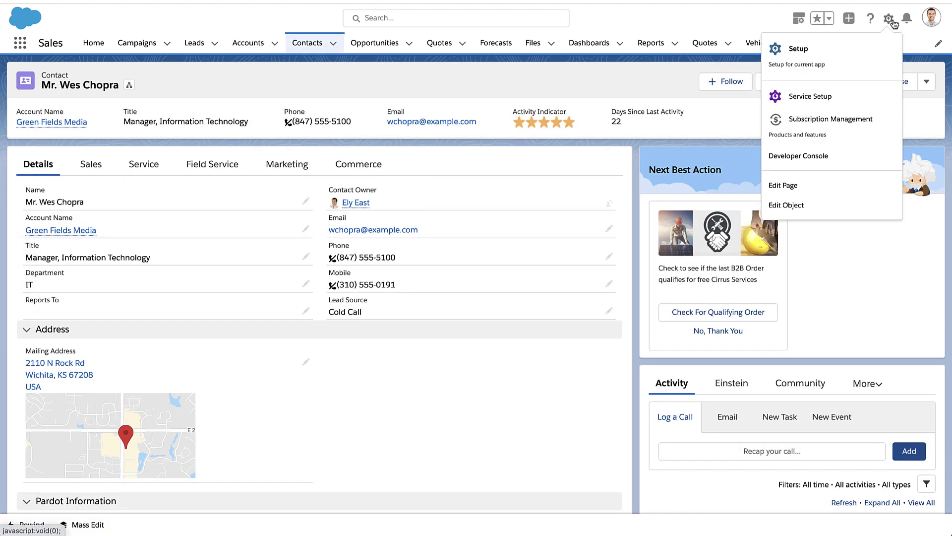
left_click(842, 207)
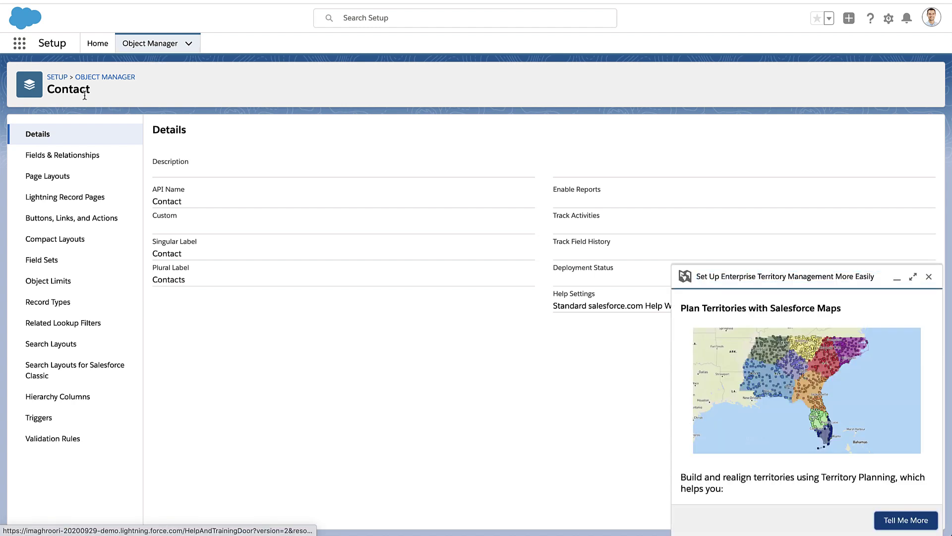
left_click(149, 45)
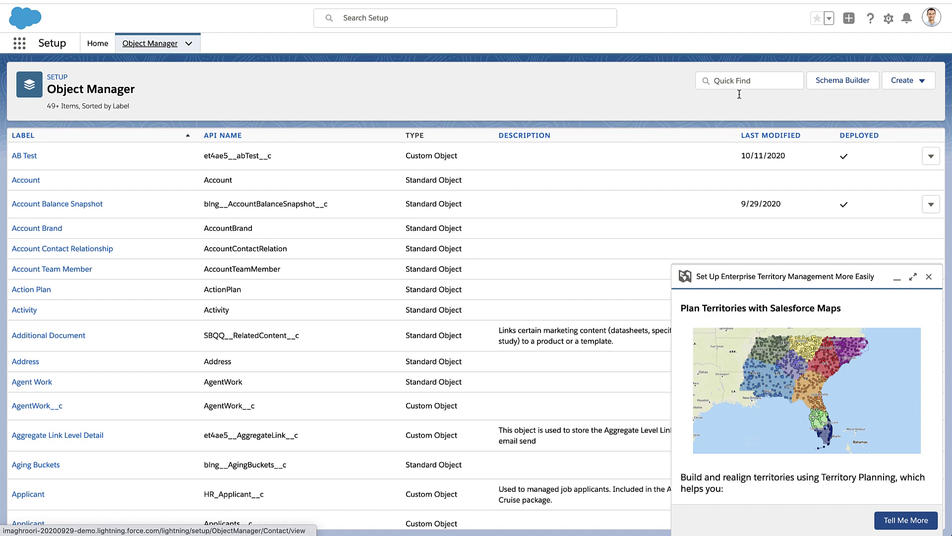
left_click(723, 81)
type("contact")
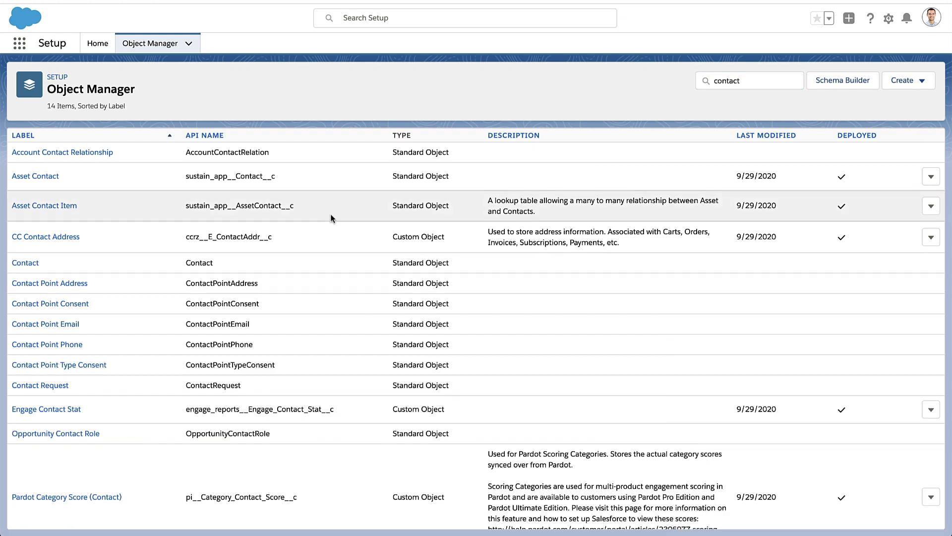
left_click(23, 262)
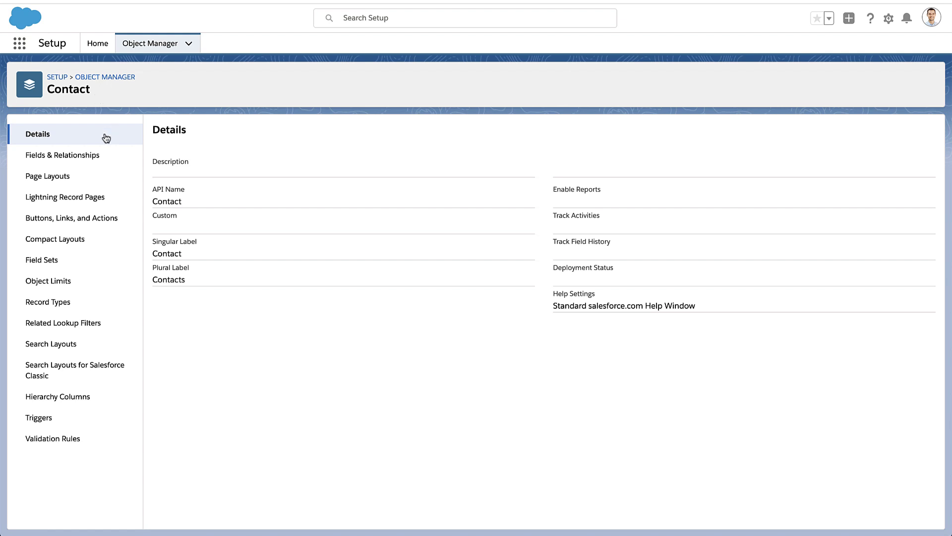
Start a new custom field of type Formula on the Contact object
left_click(96, 156)
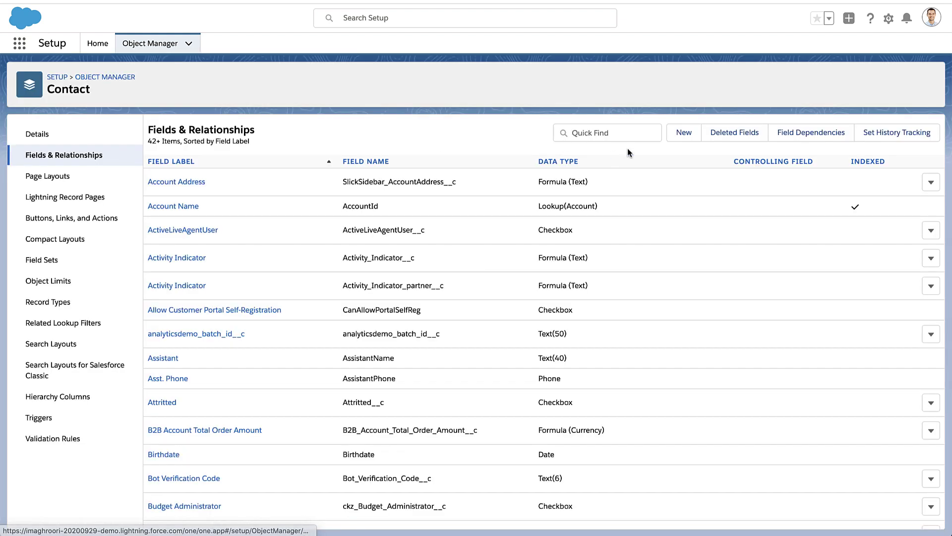
left_click(682, 132)
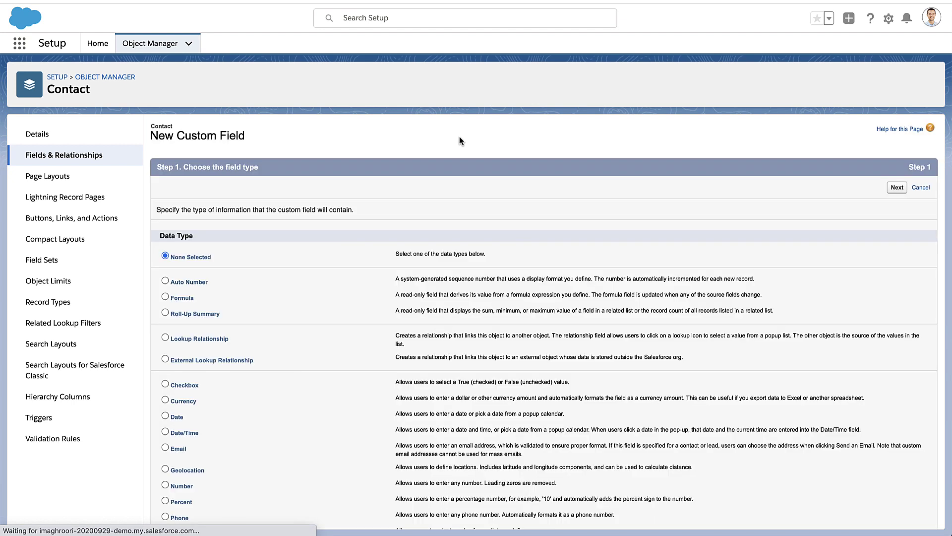
left_click(193, 300)
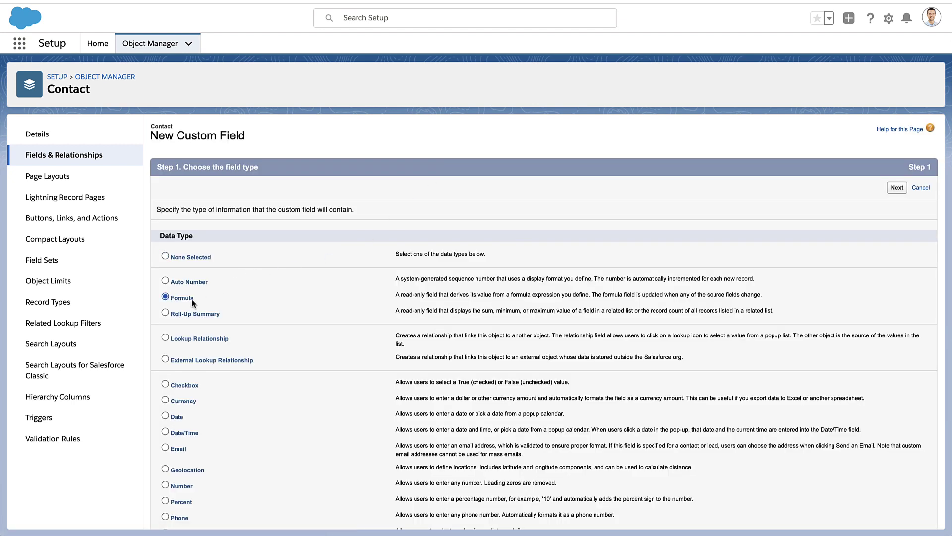
left_click(897, 187)
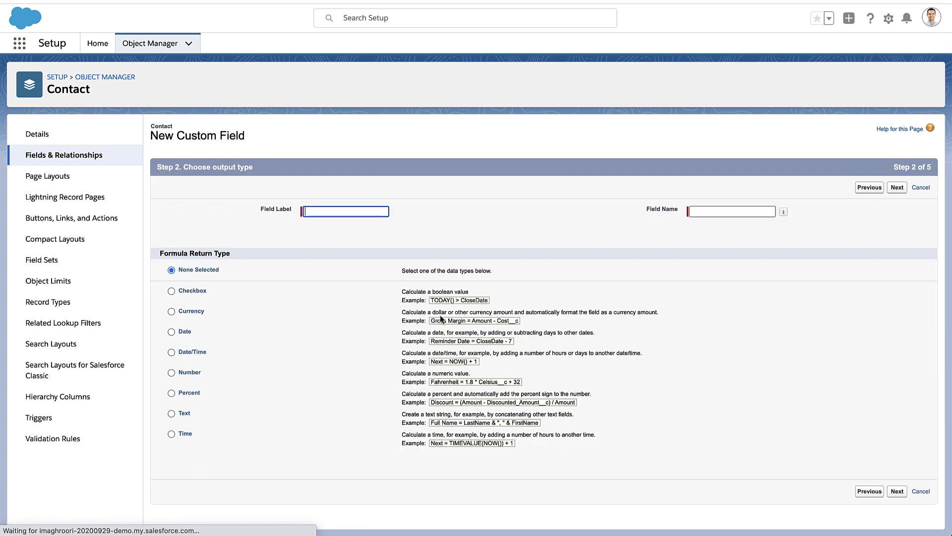
Label the formula field 'Demo Formula' (name Demo_Formula) with a Text return type
type("Demo Formula")
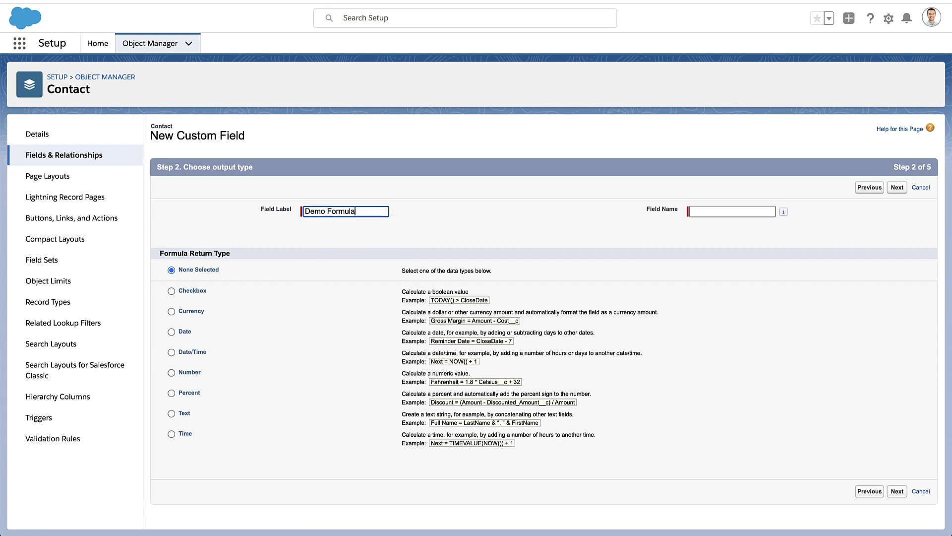
key("Tab")
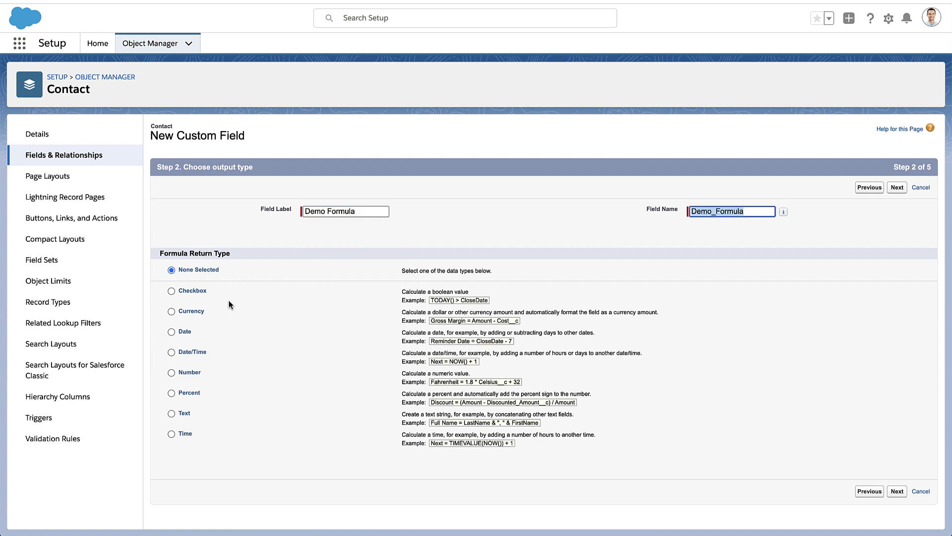
left_click(214, 291)
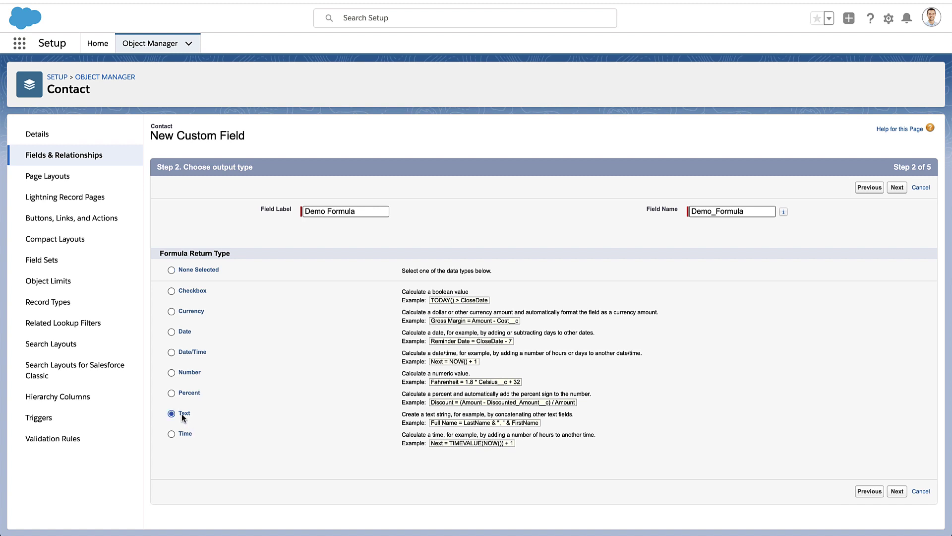
left_click(897, 188)
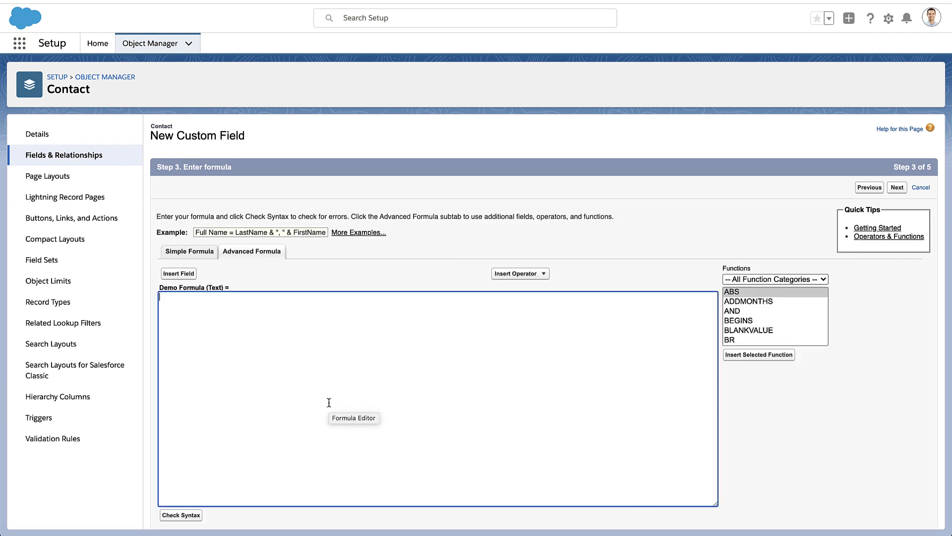
Compare the Simple and Advanced Formula editors and look up BLANKVALUE in Functions
left_click(193, 252)
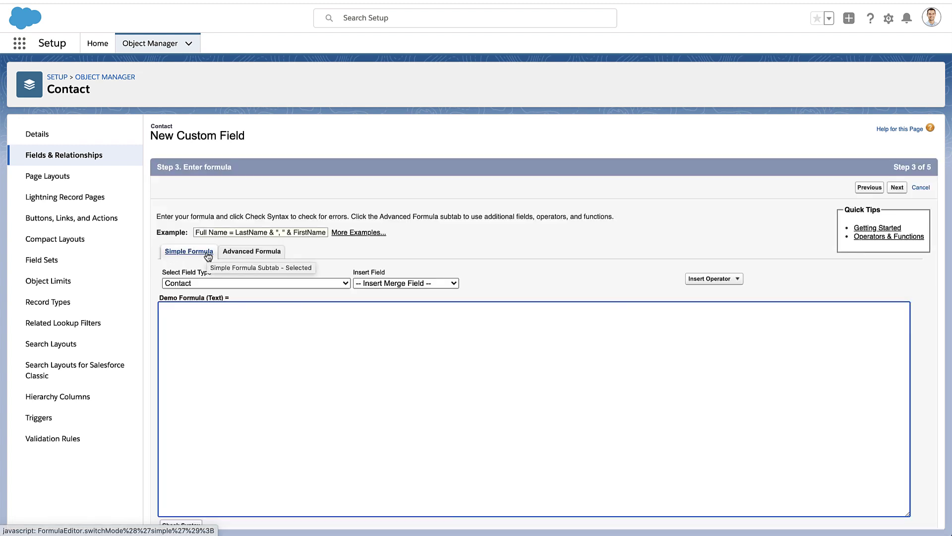
left_click(233, 251)
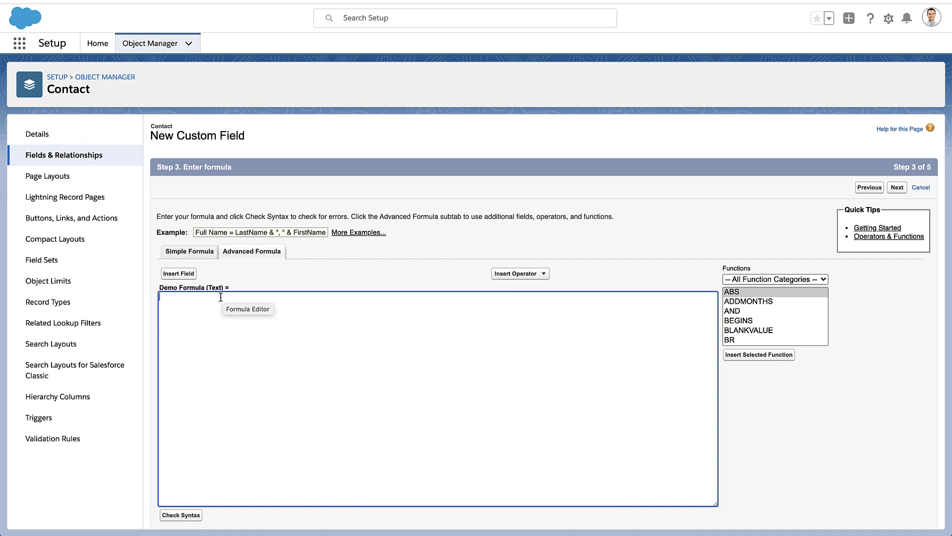
type("5")
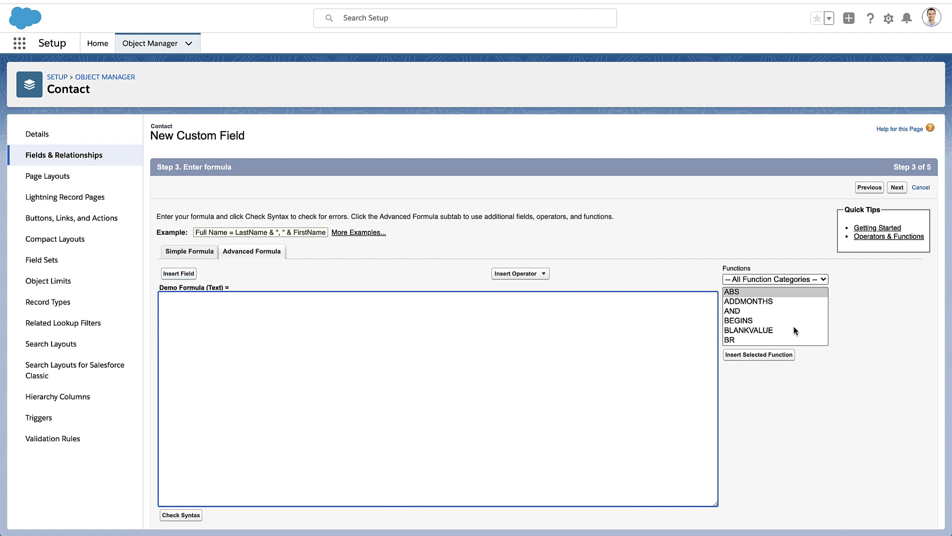
left_click(781, 330)
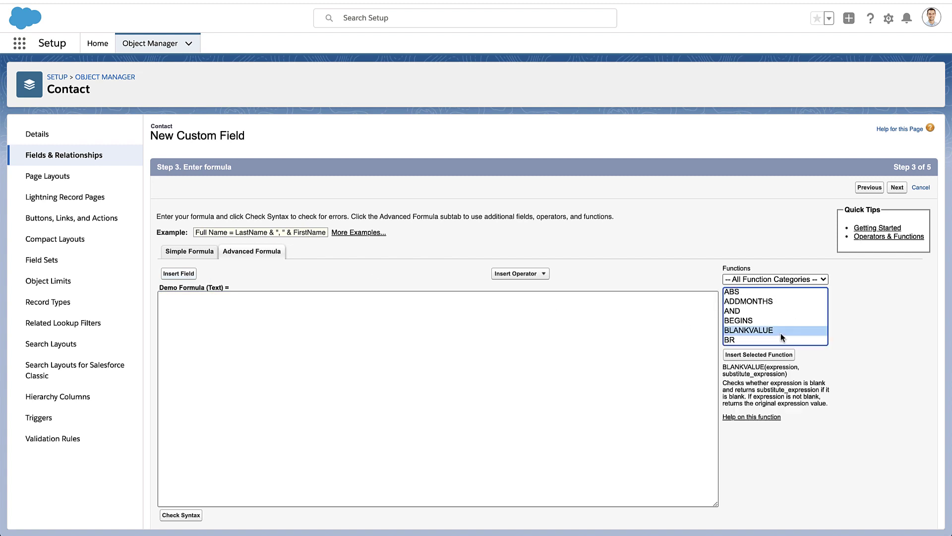
scroll(781, 333, "down", 3)
scroll(781, 332, "up", 3)
left_click(379, 313)
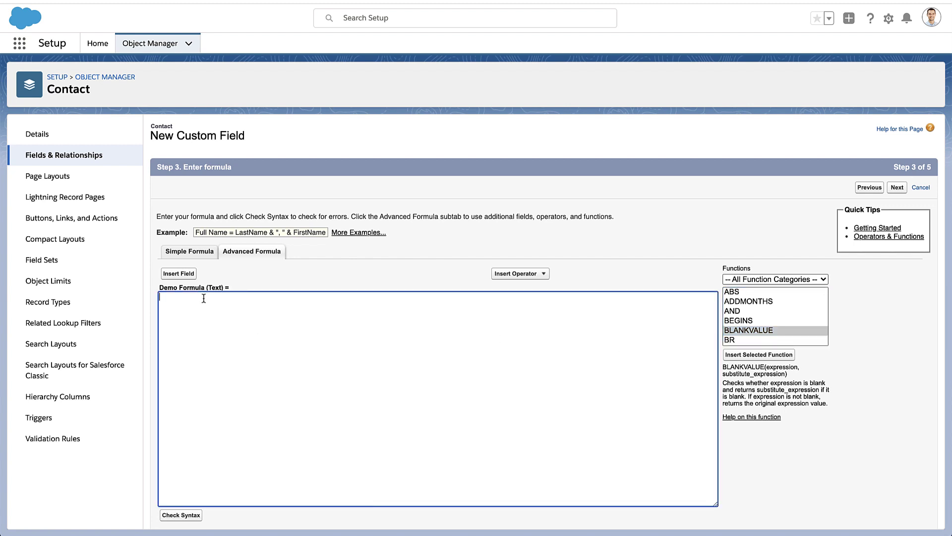
Browse the $Profile, $Permission, $Organization and Contact field lists in Insert Field
left_click(183, 278)
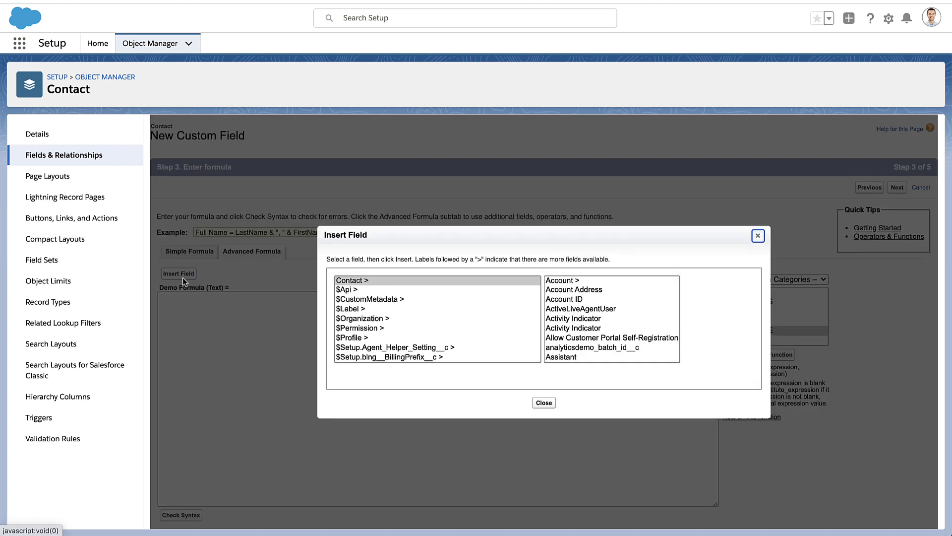
scroll(378, 303, "down", 3)
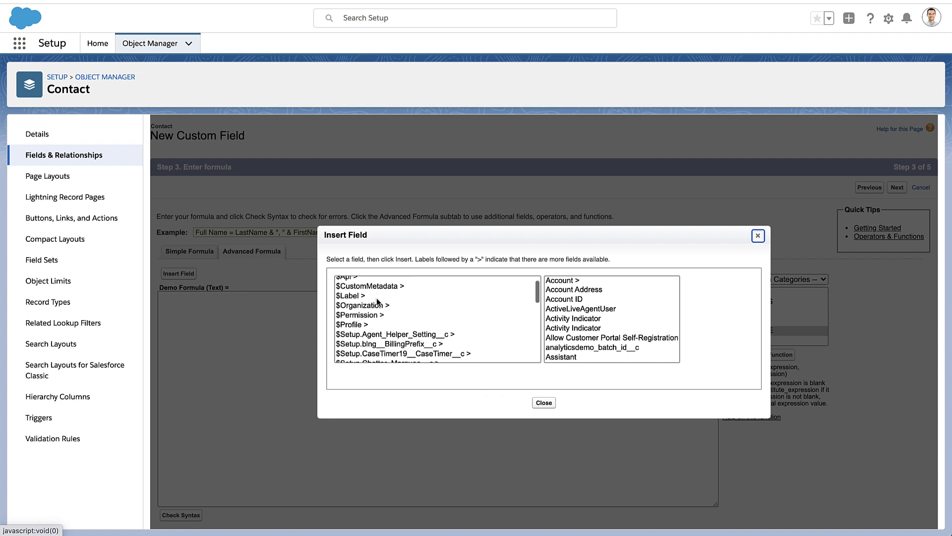
scroll(378, 302, "up", 3)
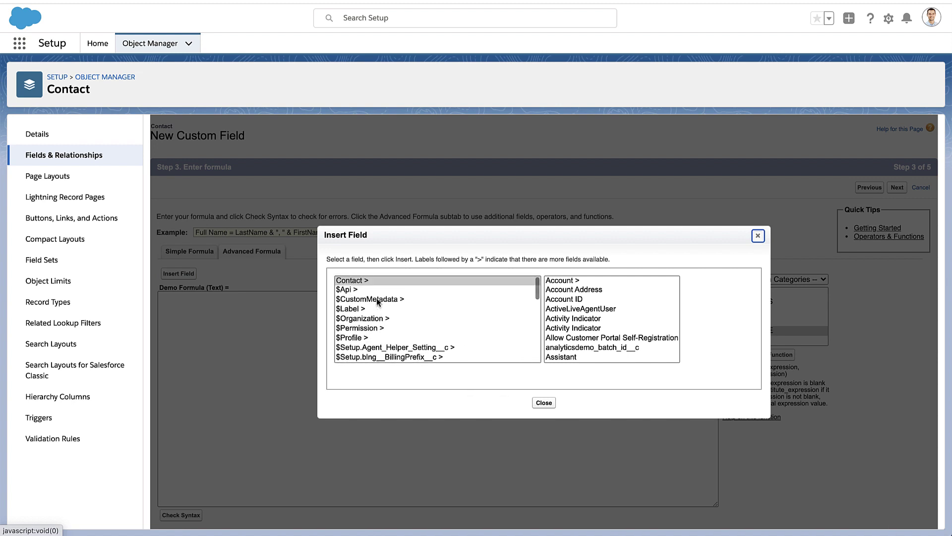
left_click(357, 338)
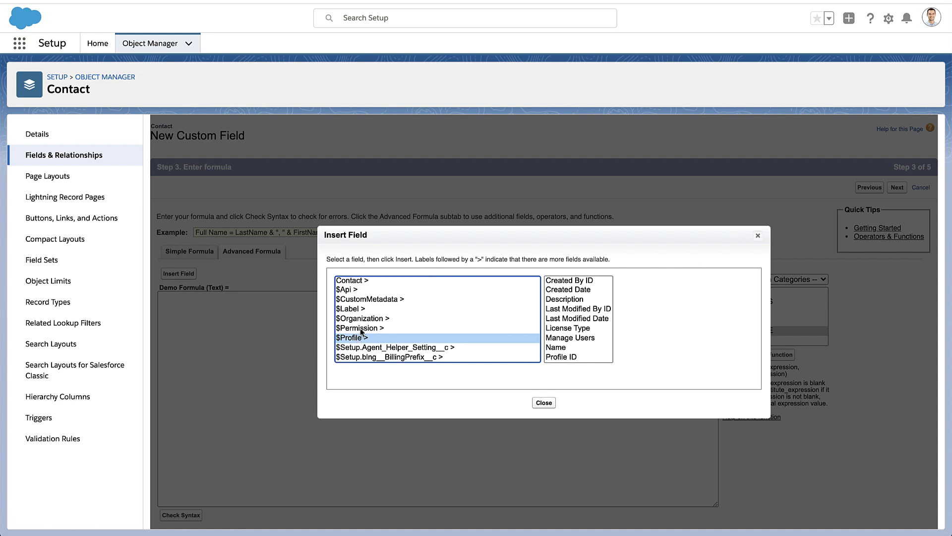
left_click(361, 328)
left_click(360, 319)
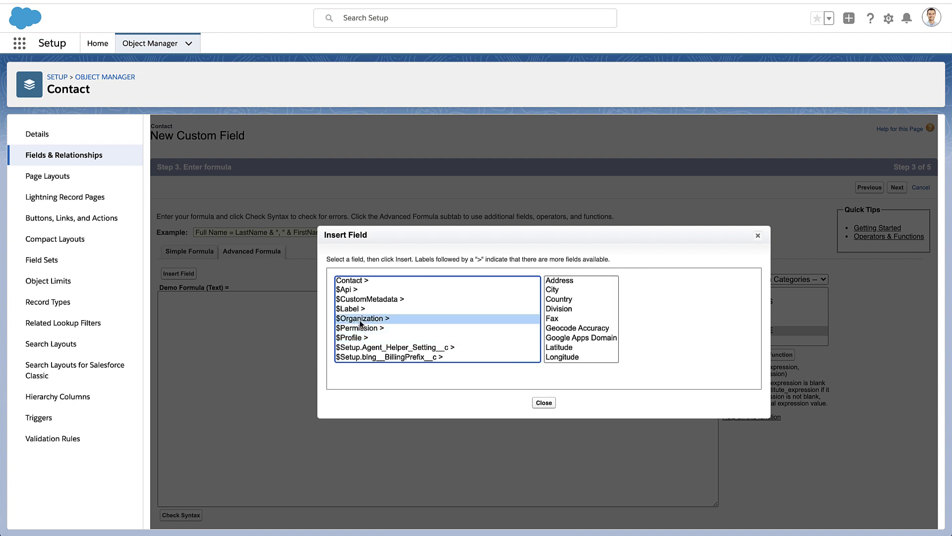
left_click(356, 281)
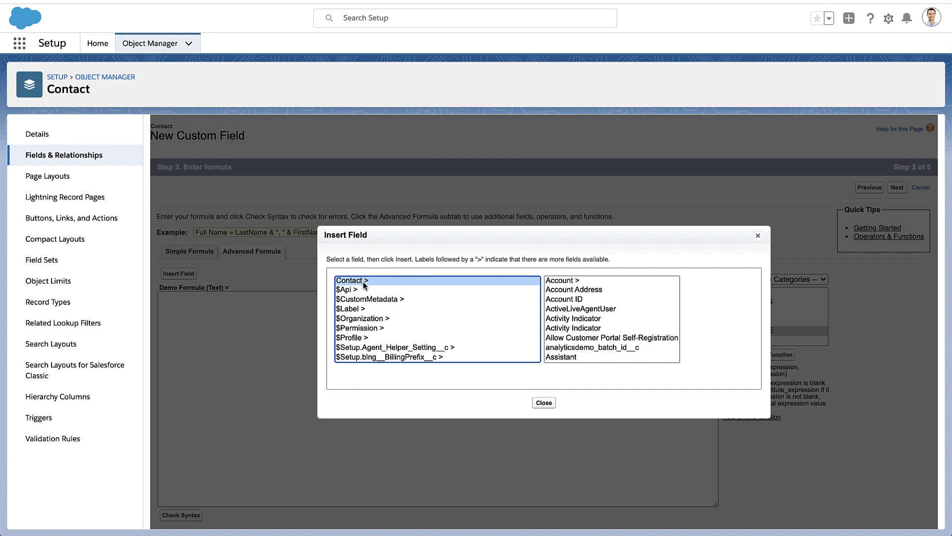
Insert the Contact FirstName field into the formula, then delete it again
scroll(575, 305, "down", 5)
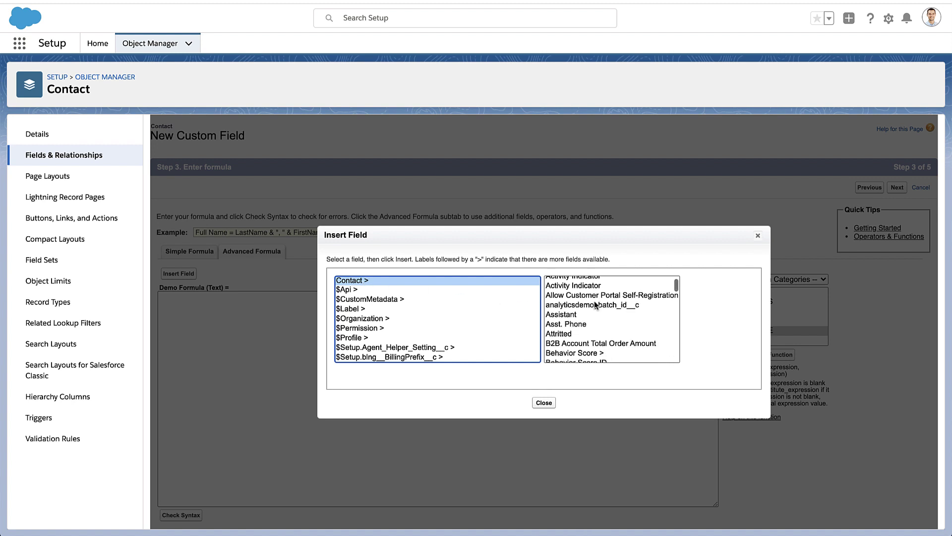
scroll(595, 305, "down", 4)
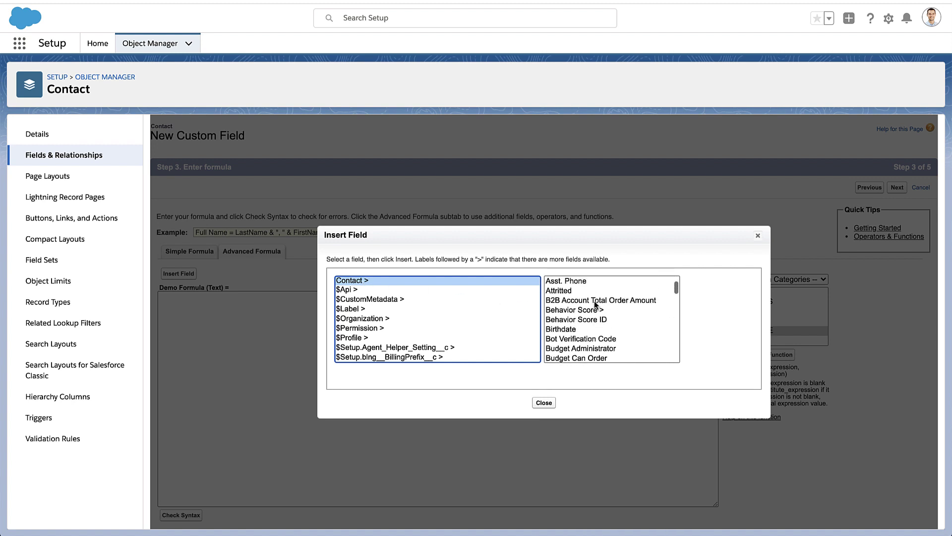
scroll(595, 304, "down", 8)
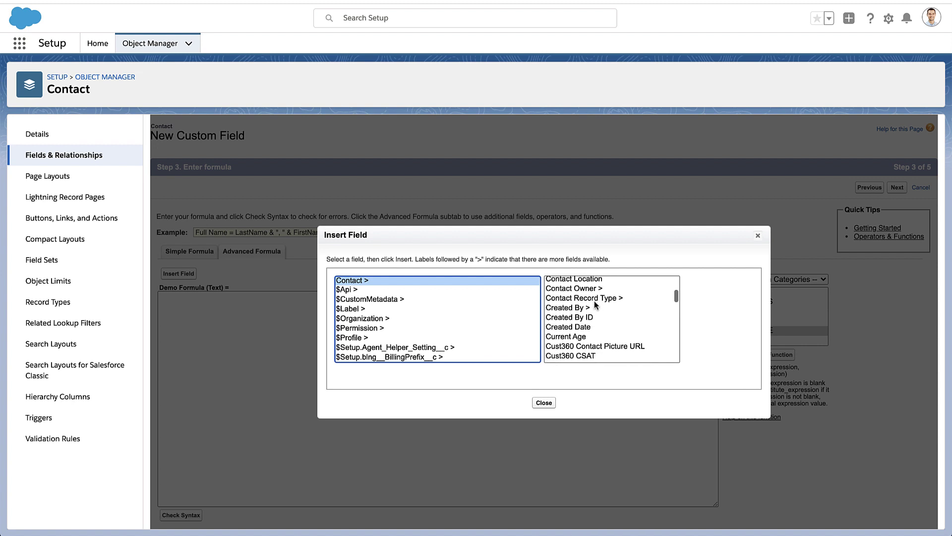
scroll(596, 304, "down", 2)
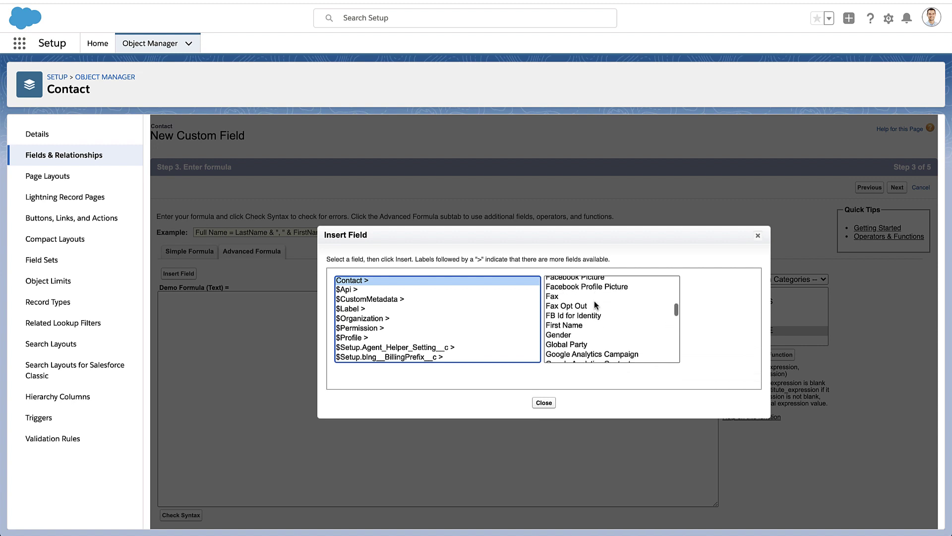
left_click(585, 324)
left_click(713, 346)
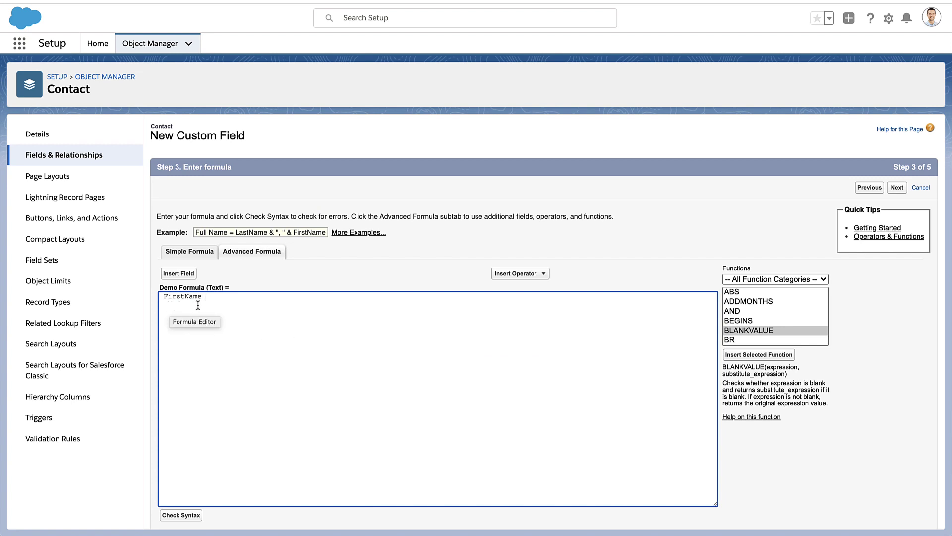
left_click_drag(214, 297, 139, 300)
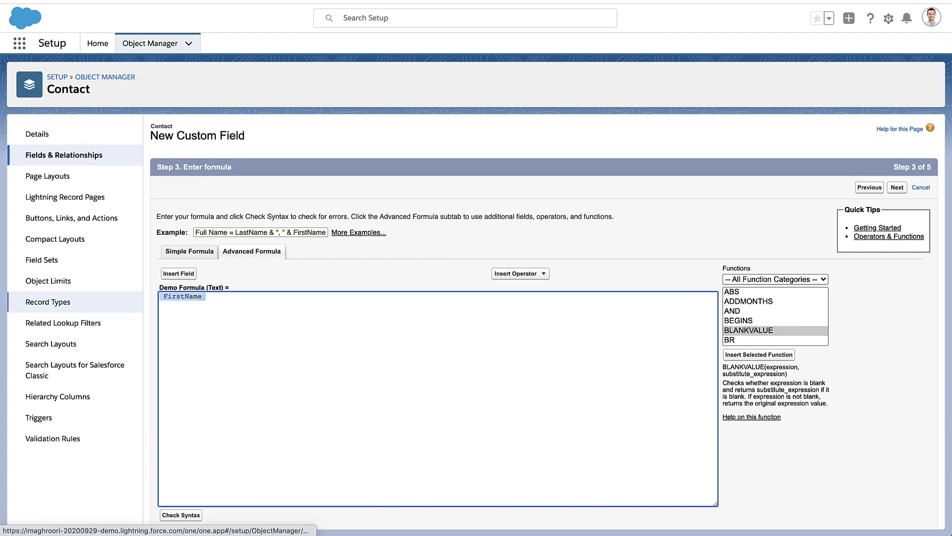
key("BackSpace")
Insert the related Account's Account Name field so the formula reads Account.Name
left_click(178, 273)
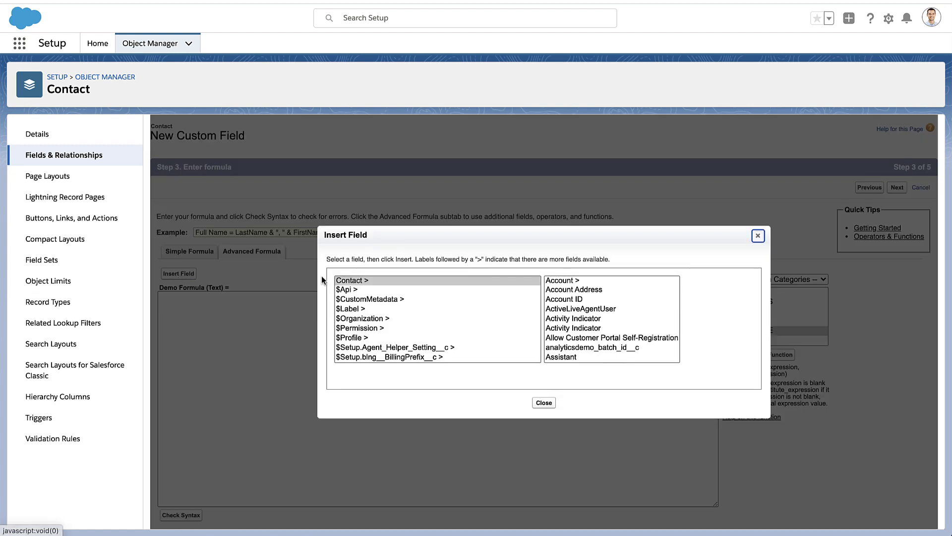
left_click(370, 281)
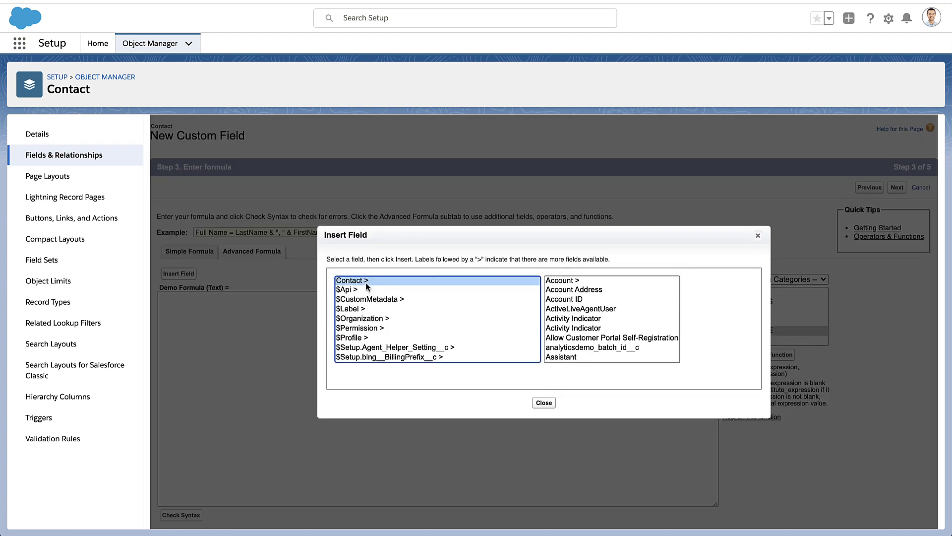
scroll(587, 288, "down", 5)
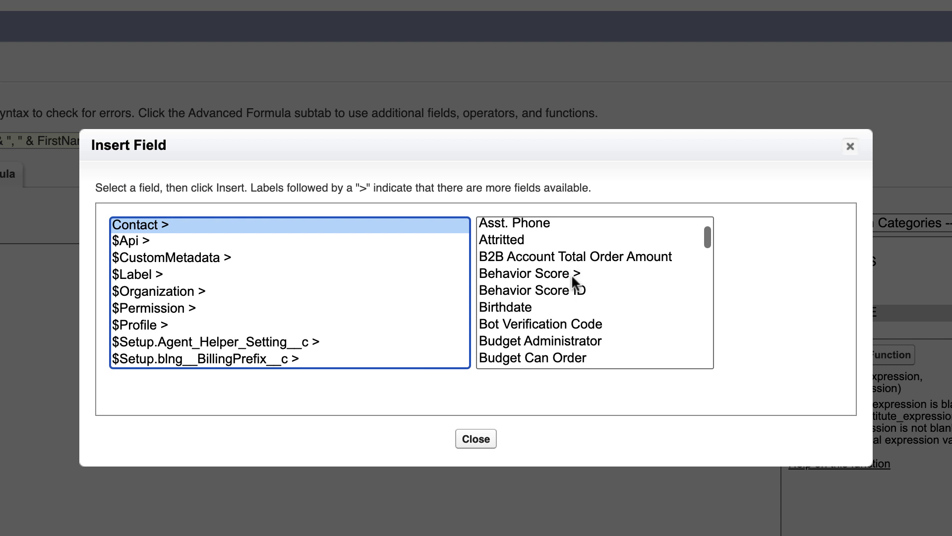
scroll(573, 278, "down", 4)
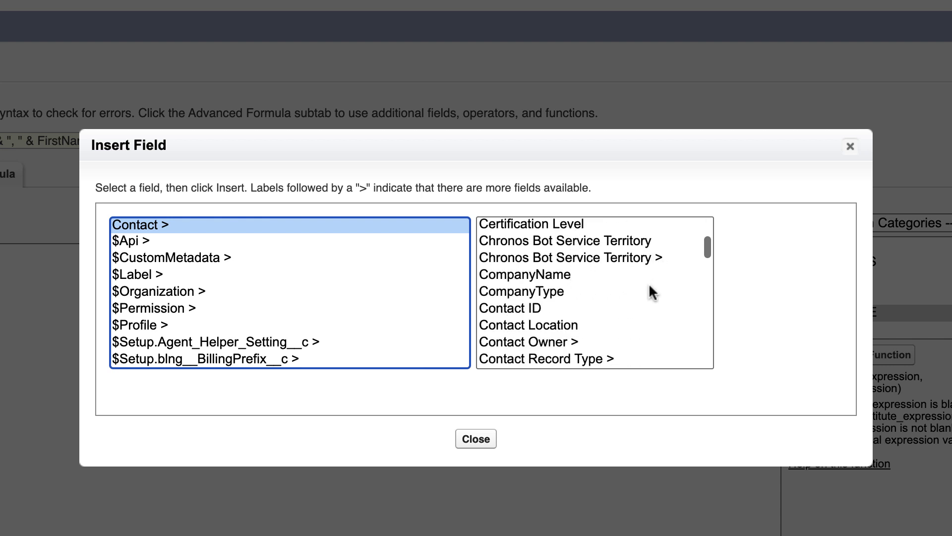
scroll(602, 295, "down", 3)
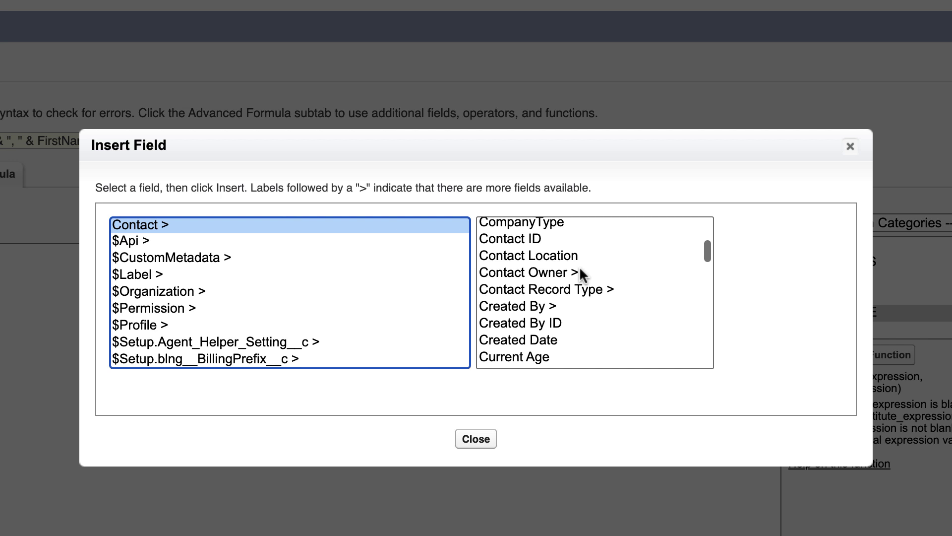
scroll(583, 272, "up", 12)
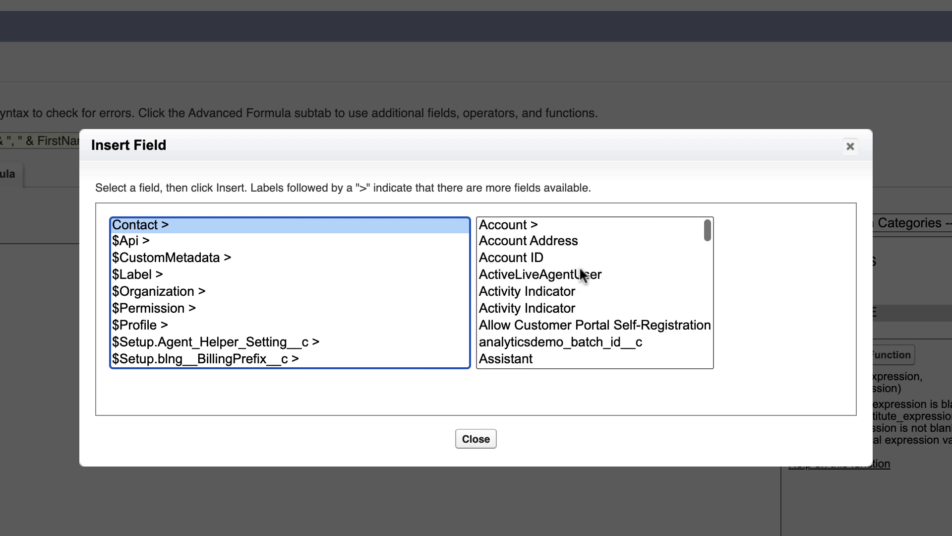
left_click(529, 223)
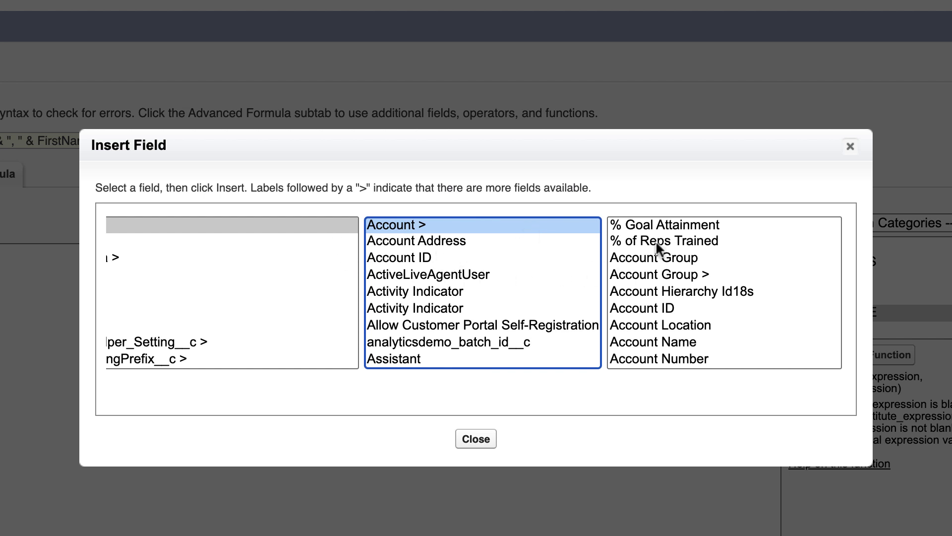
scroll(708, 225, "down", 2)
scroll(705, 220, "down", 3)
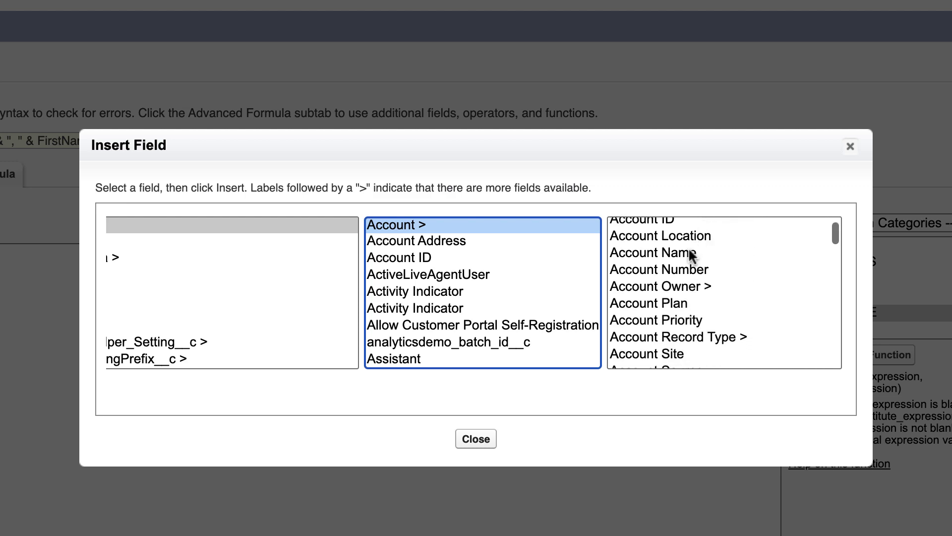
left_click(631, 253)
left_click(765, 327)
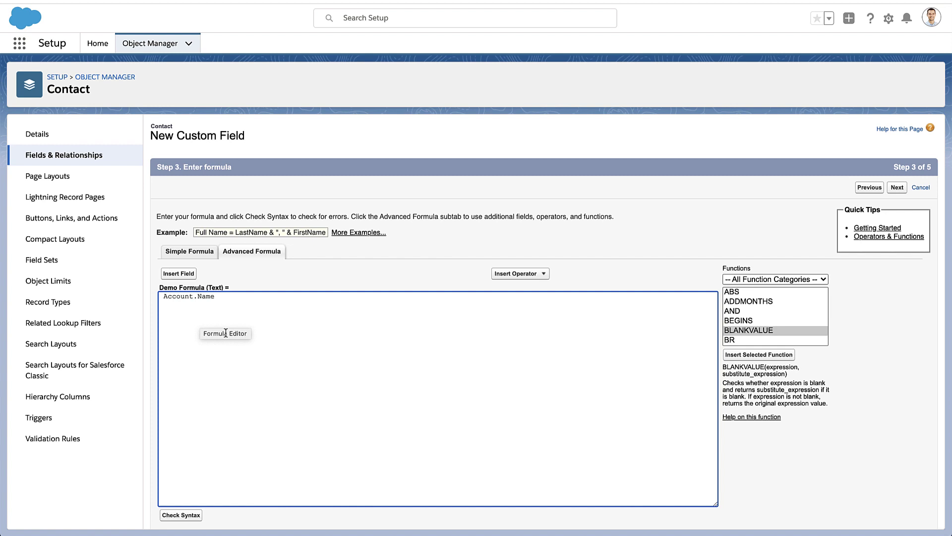
Confirm Account.Name has no syntax errors (12 characters compiled) and move to field-level security
scroll(226, 333, "down", 2)
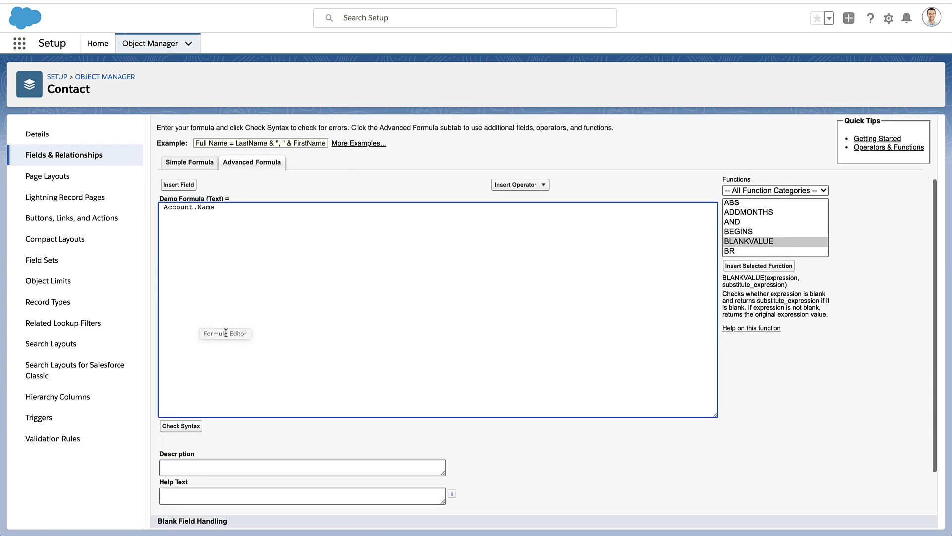
left_click(181, 426)
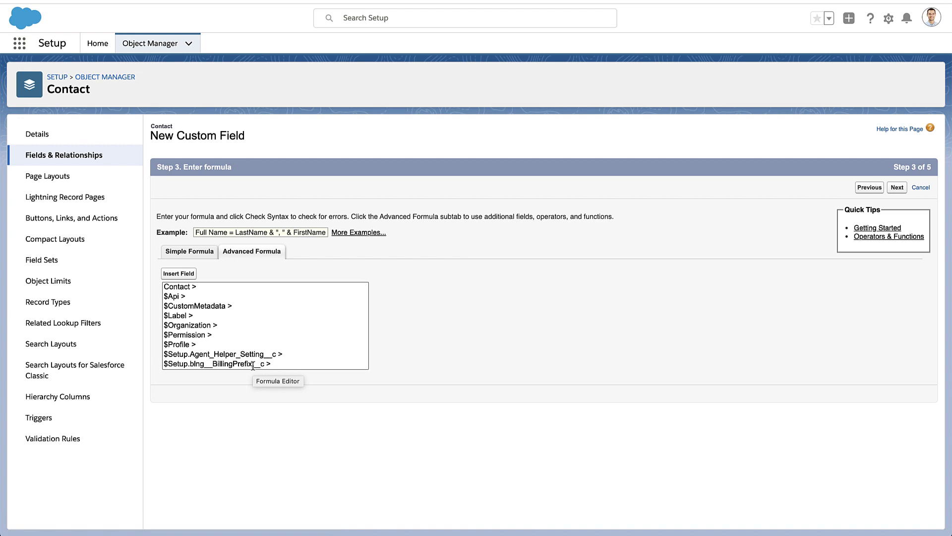
scroll(253, 365, "down", 2)
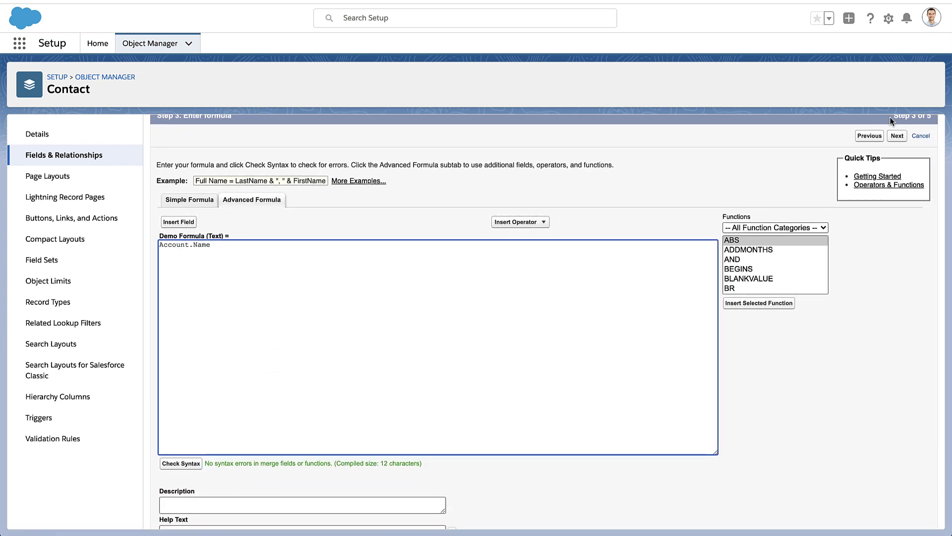
left_click(897, 138)
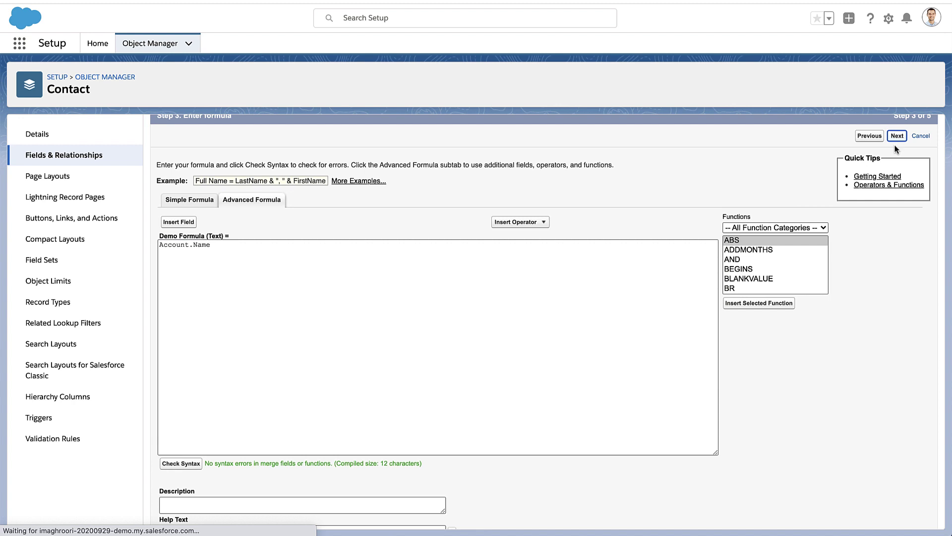
Accept field-level security, save Demo Formula, and reload the contact to see Green Fields Media
left_click(897, 186)
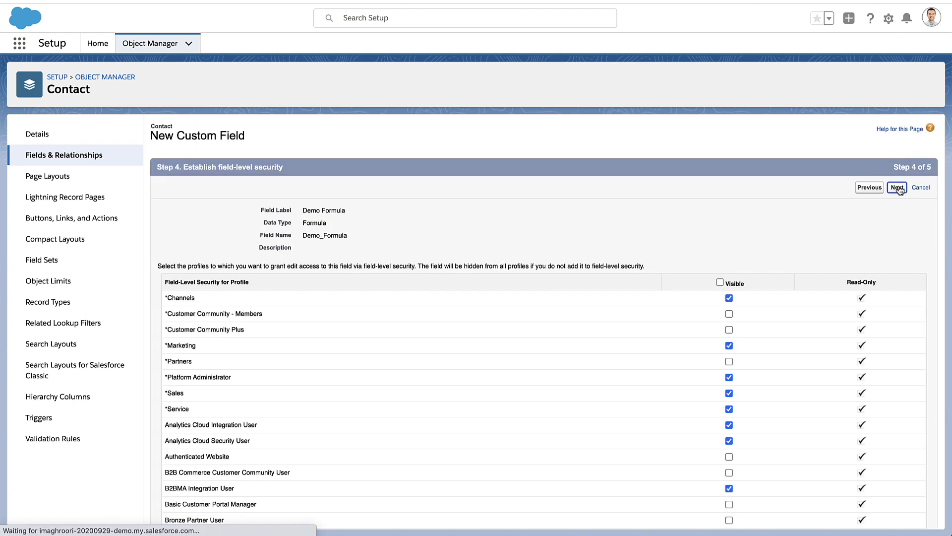
left_click(897, 189)
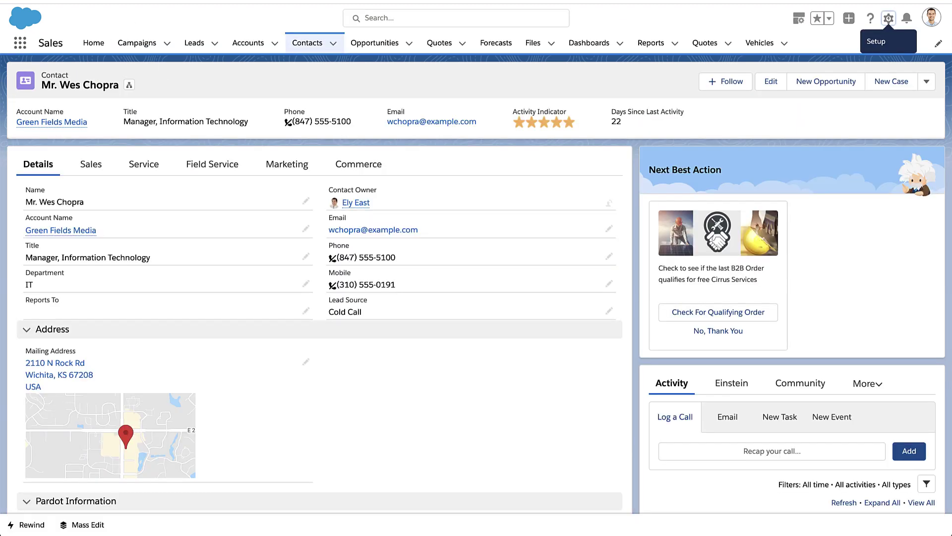
key("ctrl+r")
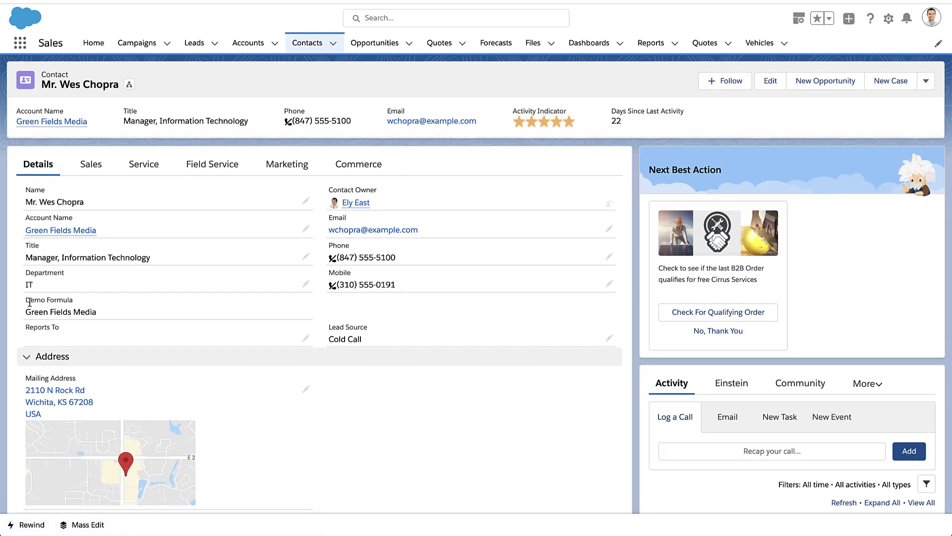
Rename the Green Fields Media account to 'Wow, look at that.' and save it
left_click(75, 233)
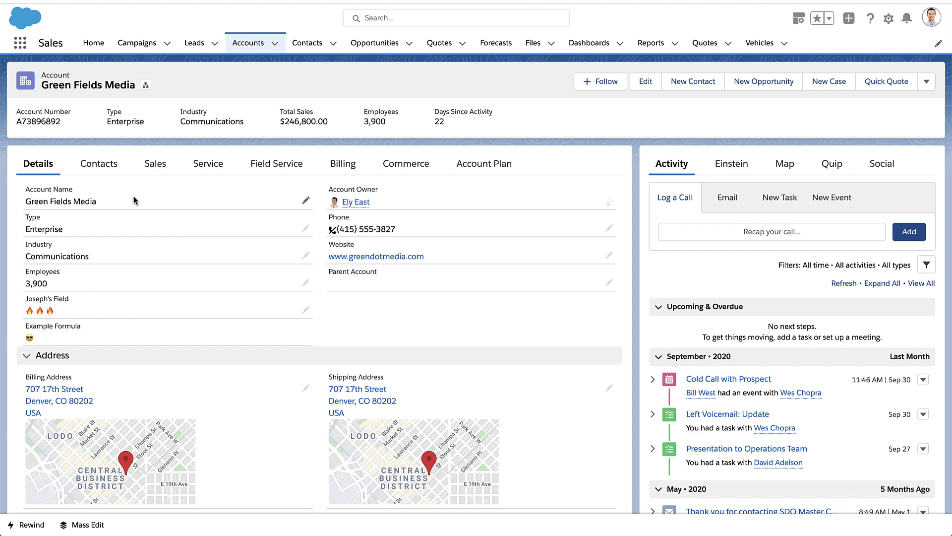
triple_click(134, 199)
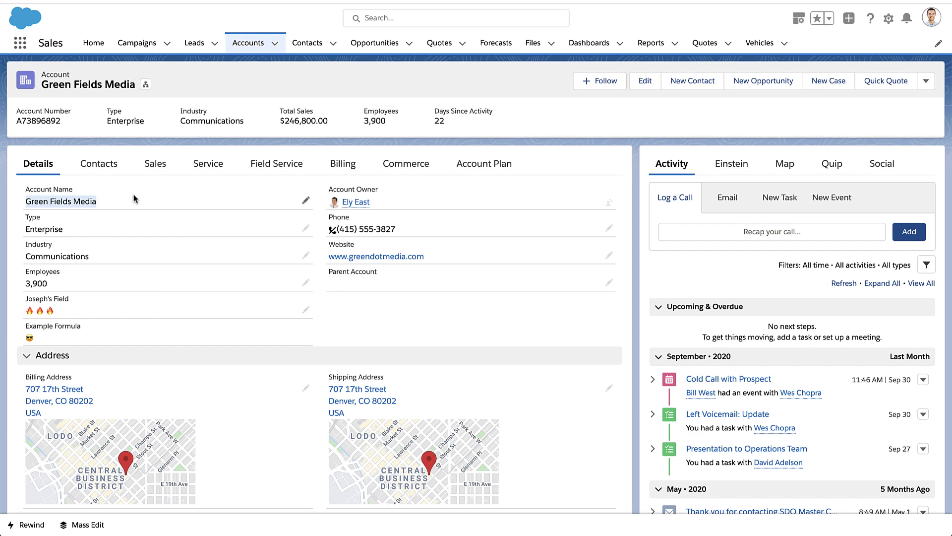
type("Wow, look at that.")
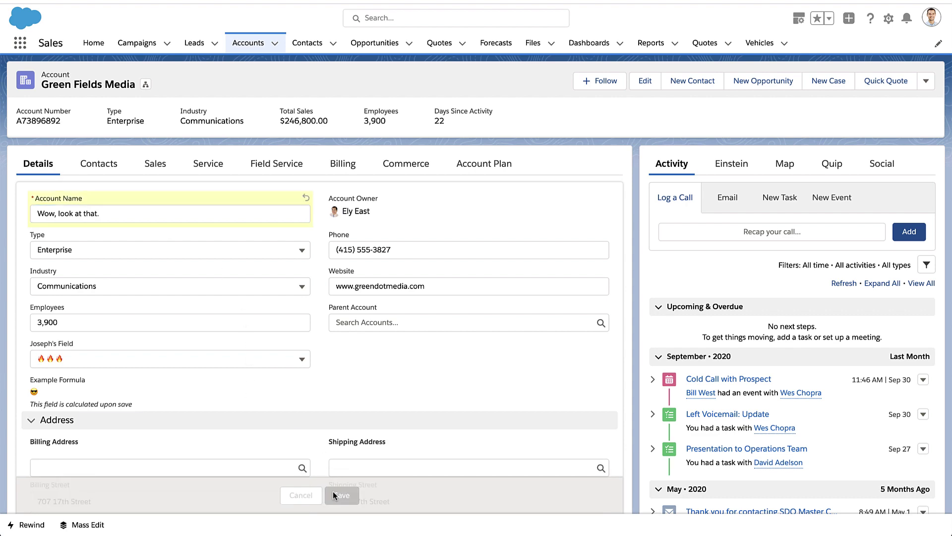
left_click(341, 495)
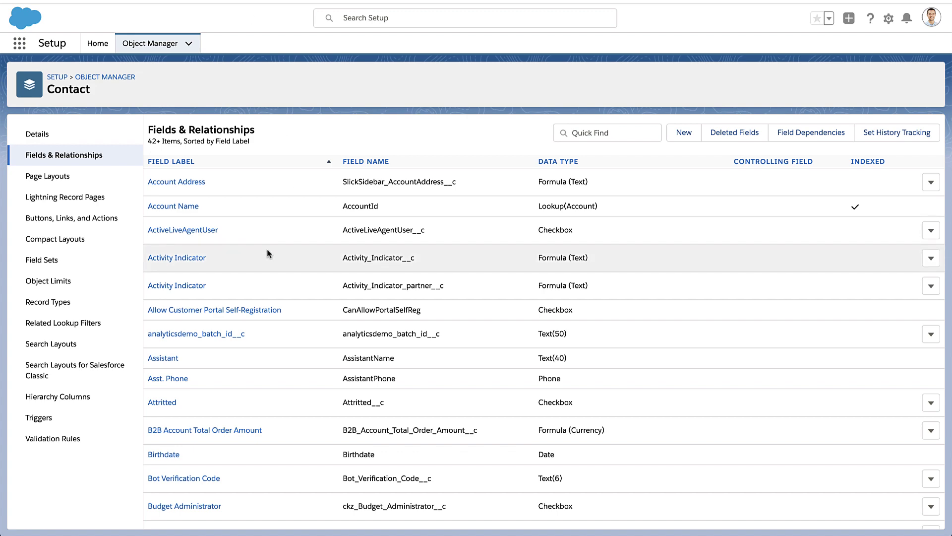
Open the Demo Formula field for editing and clear its Account.Name formula
scroll(268, 252, "down", 13)
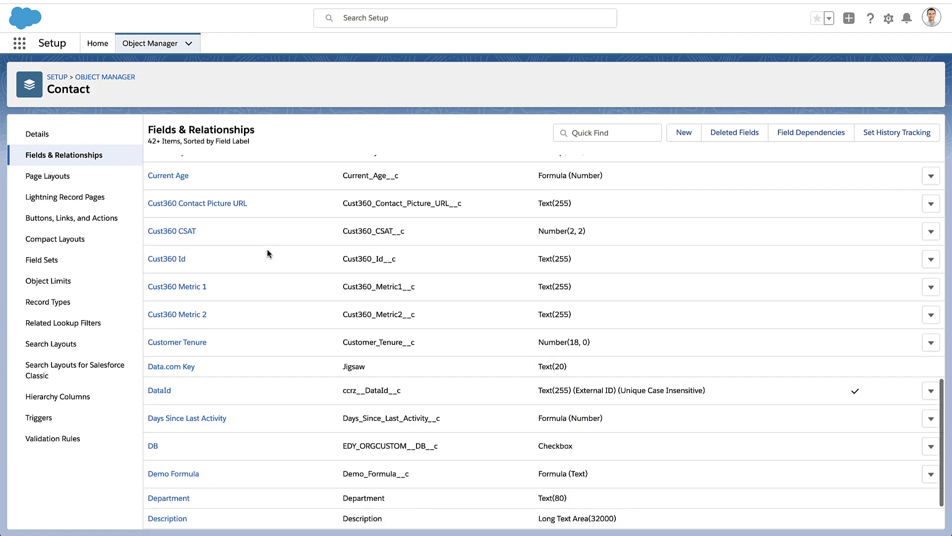
scroll(267, 252, "down", 3)
left_click(185, 396)
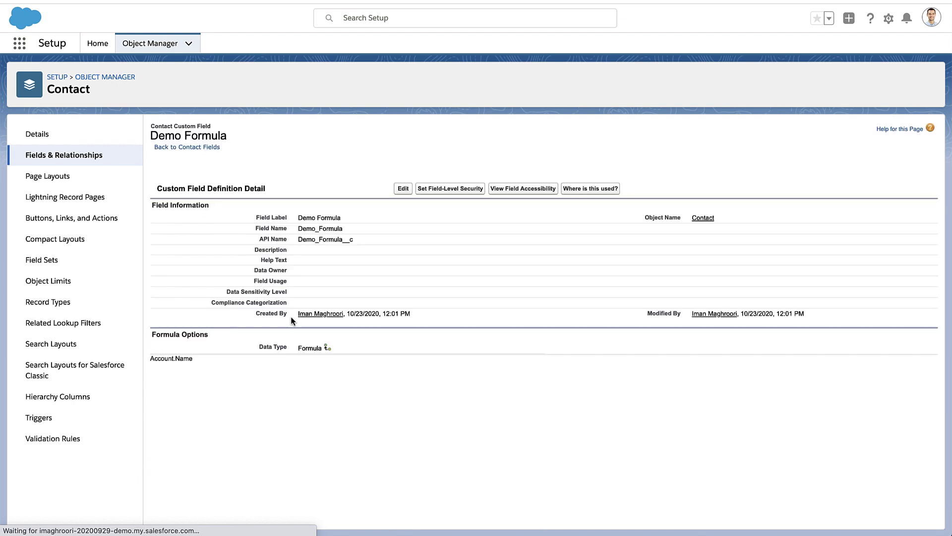
left_click(404, 189)
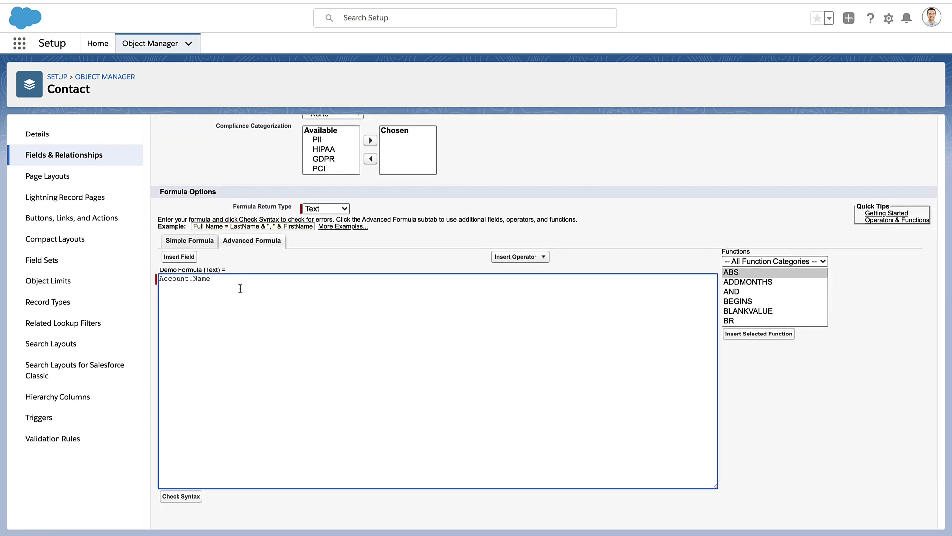
key("ctrl+a")
key("BackSpace")
Browse Account and Account Owner fields, then pick Account.ParentId under Parent Account
left_click(192, 256)
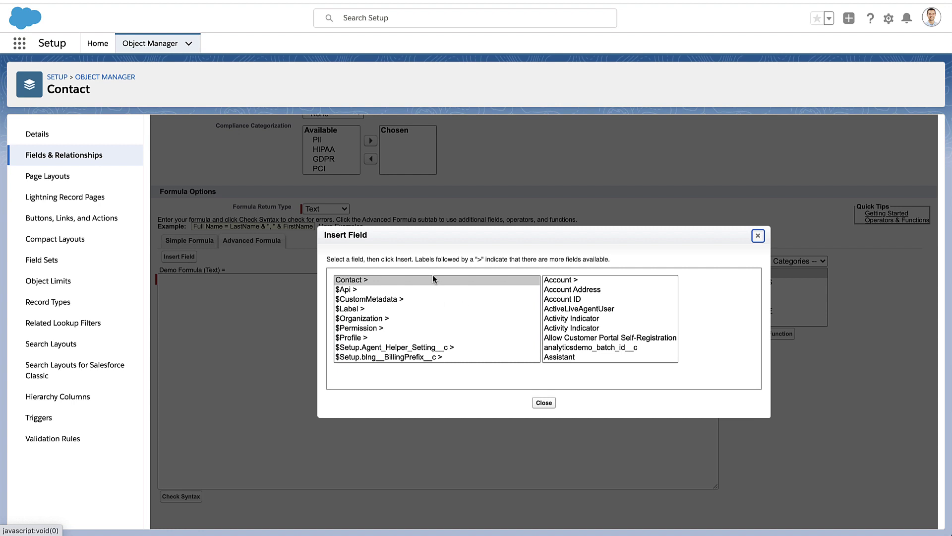
left_click(559, 281)
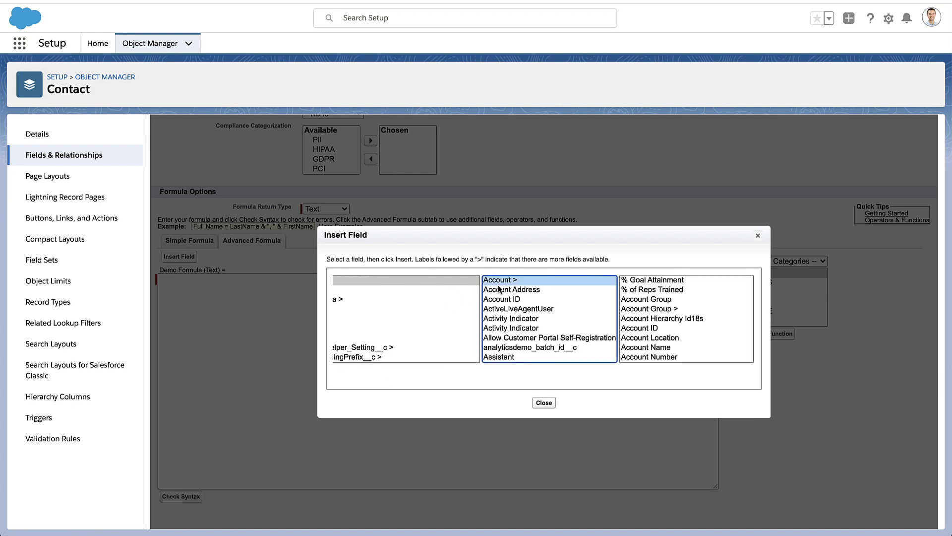
scroll(667, 299, "down", 5)
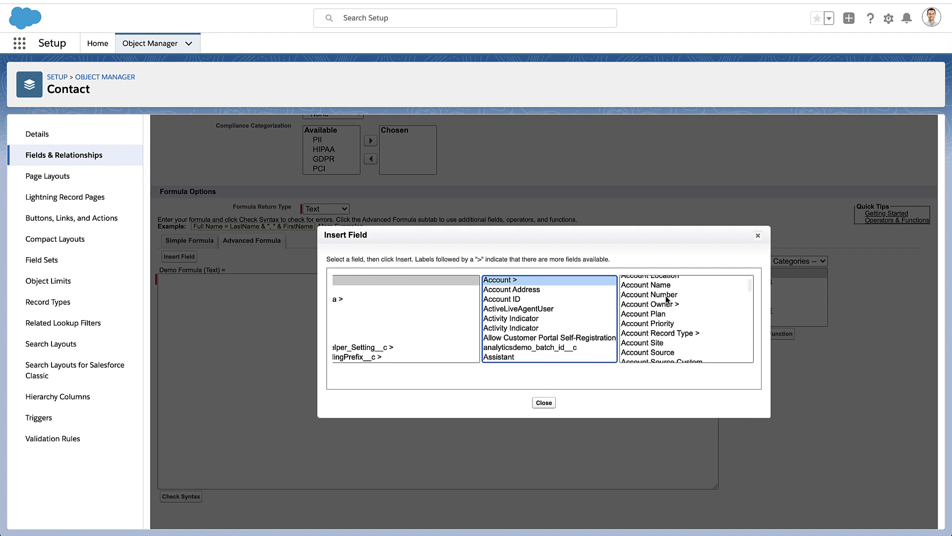
left_click(668, 304)
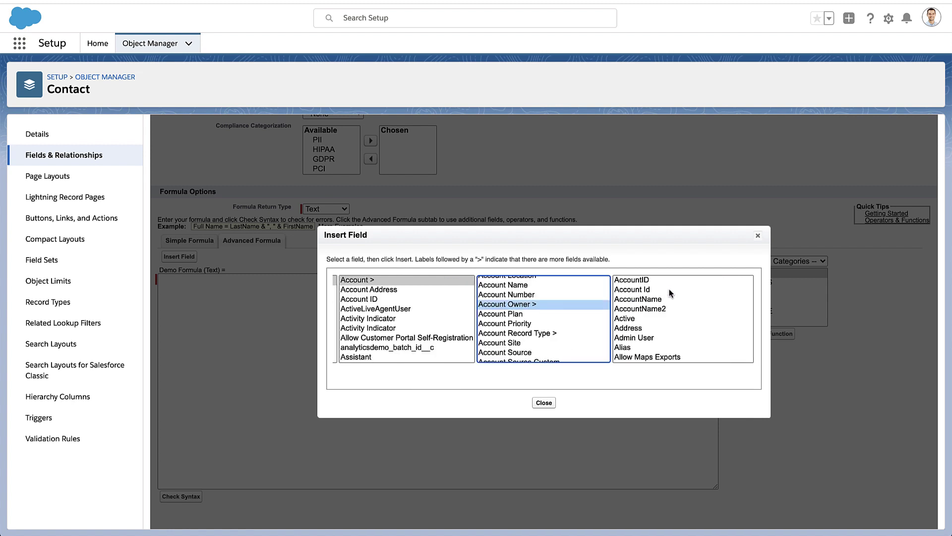
scroll(668, 292, "down", 3)
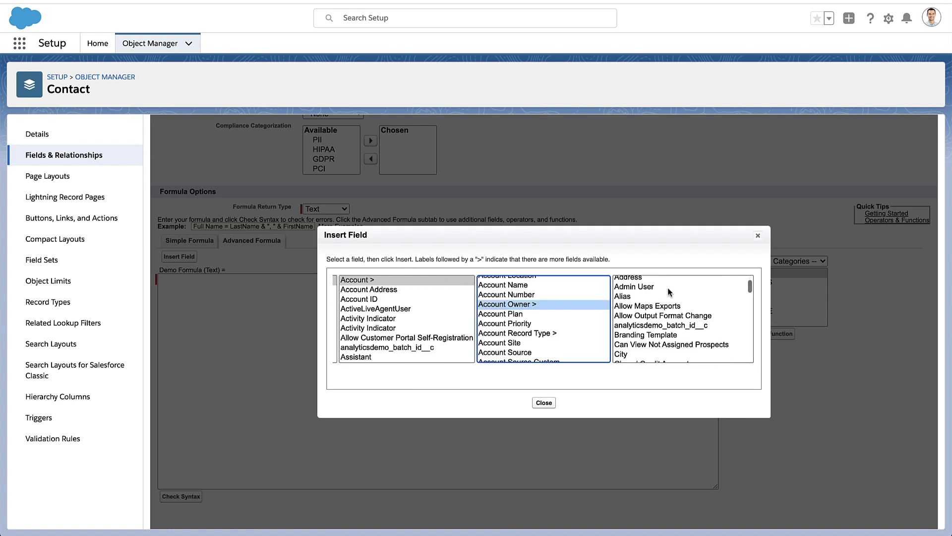
scroll(668, 292, "up", 2)
scroll(668, 292, "up", 2)
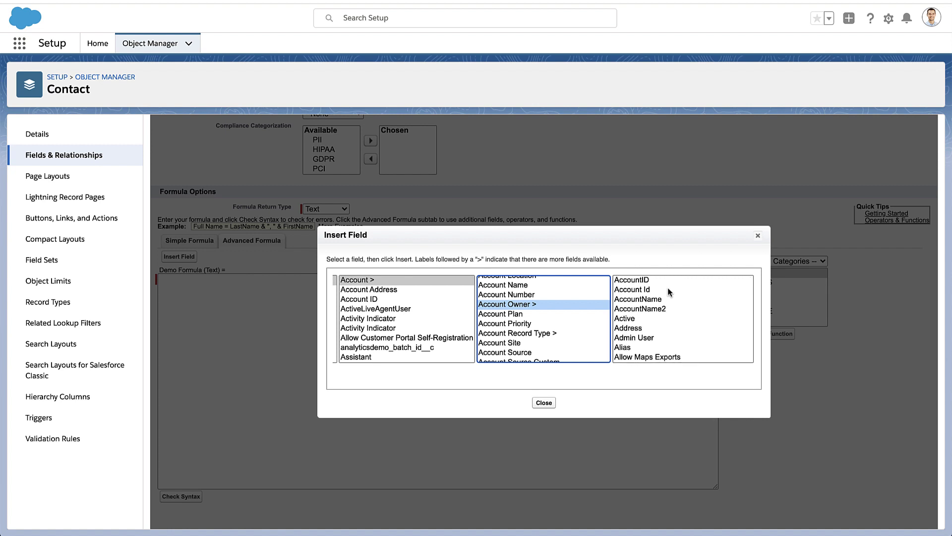
scroll(544, 311, "down", 3)
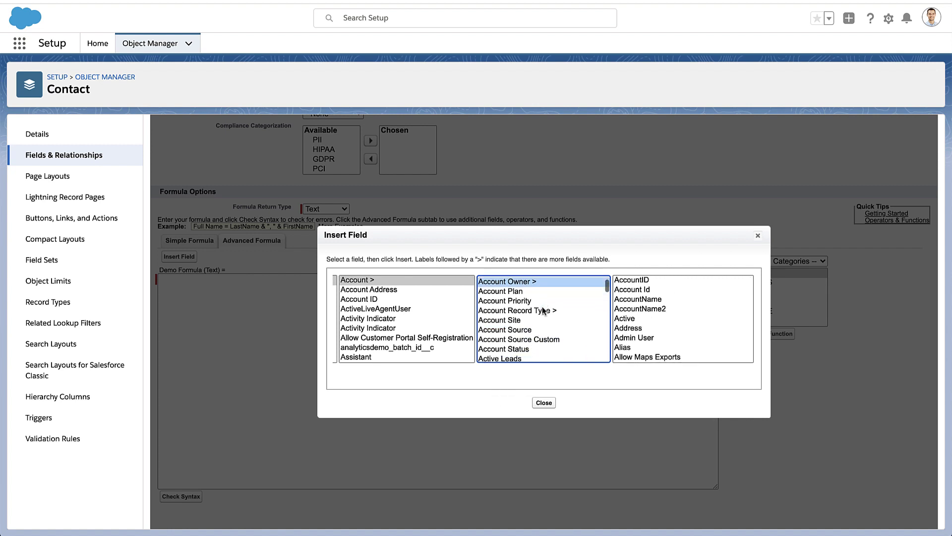
scroll(544, 311, "down", 15)
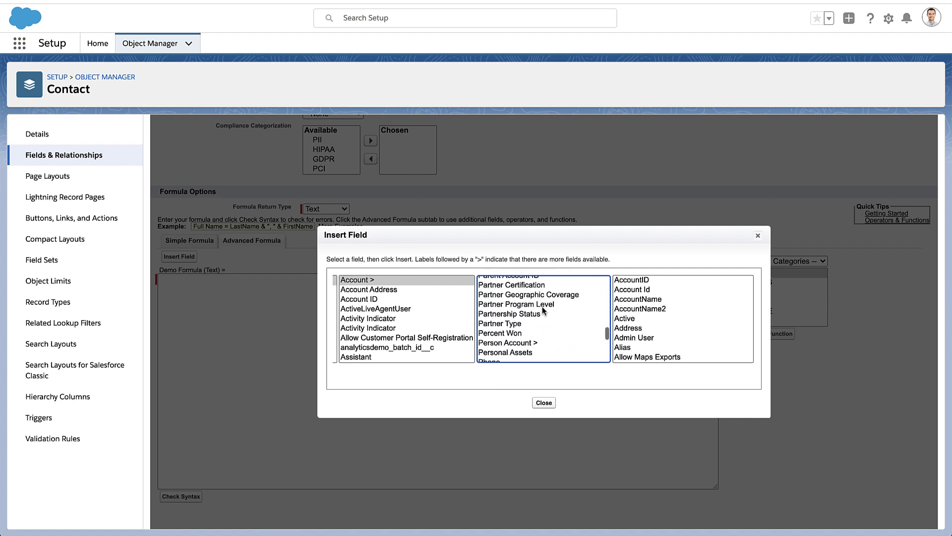
scroll(544, 311, "up", 2)
left_click(526, 330)
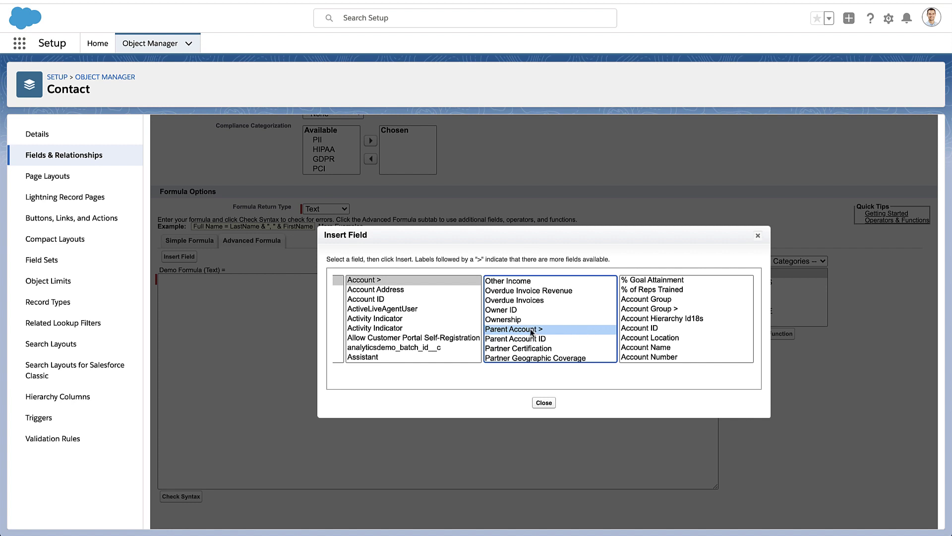
left_click(524, 341)
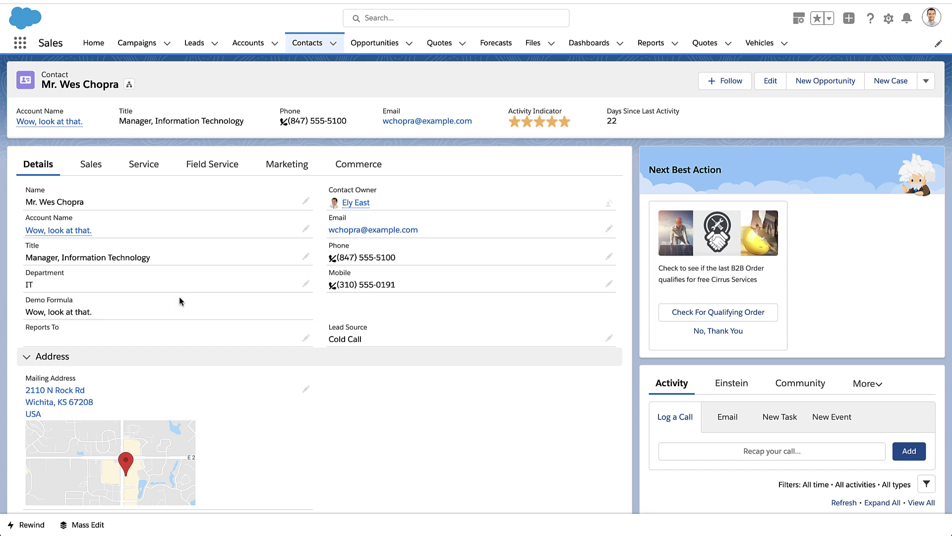
Relink the contact's Account Name to 'Wow, look at that.' and save the contact
double_click(129, 230)
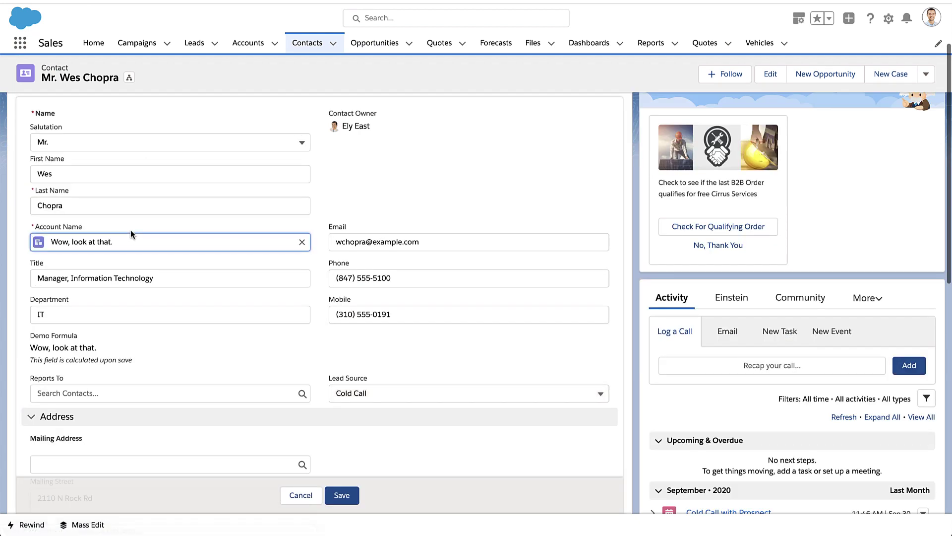
left_click_drag(33, 226, 86, 226)
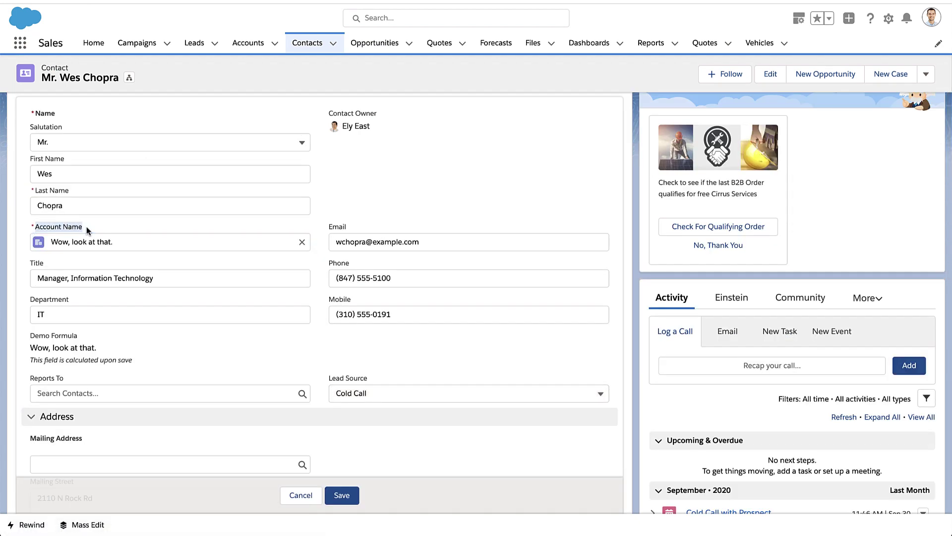
left_click(302, 242)
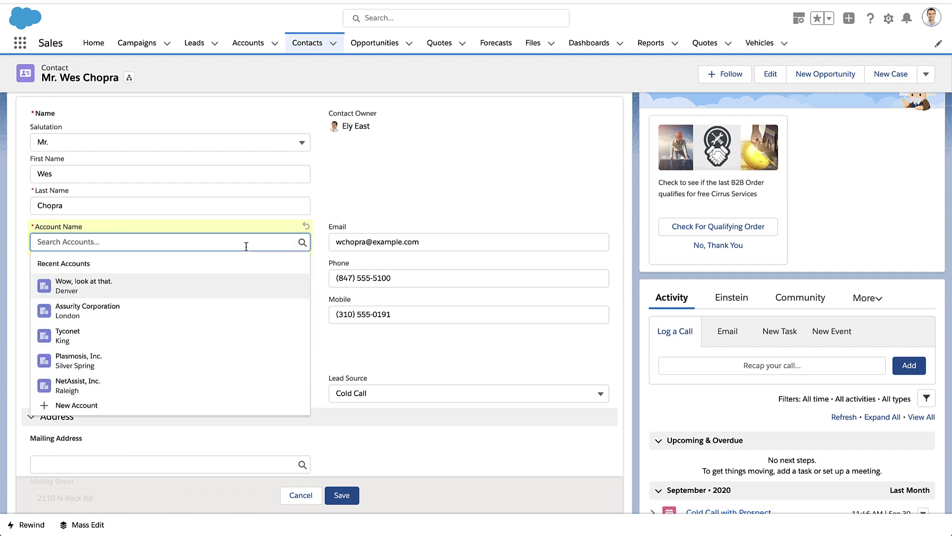
left_click(194, 289)
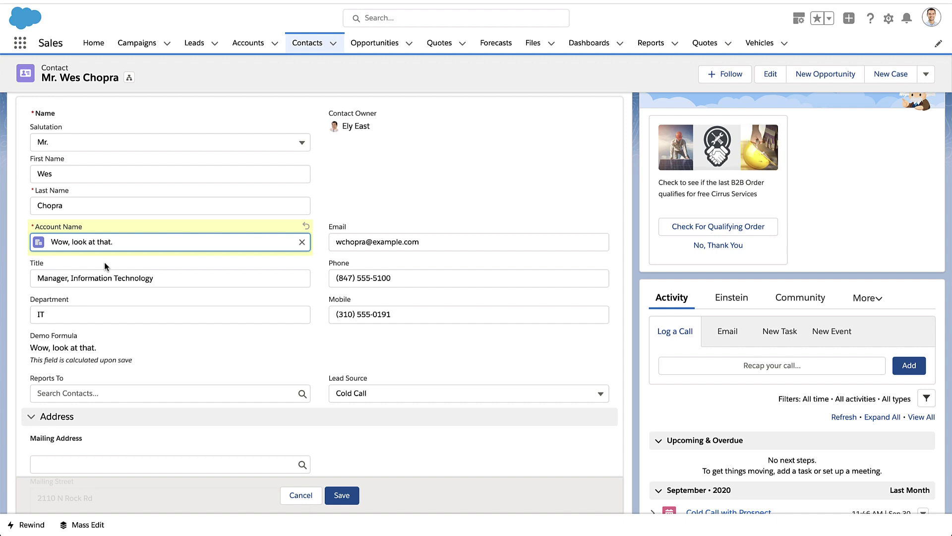
left_click(345, 491)
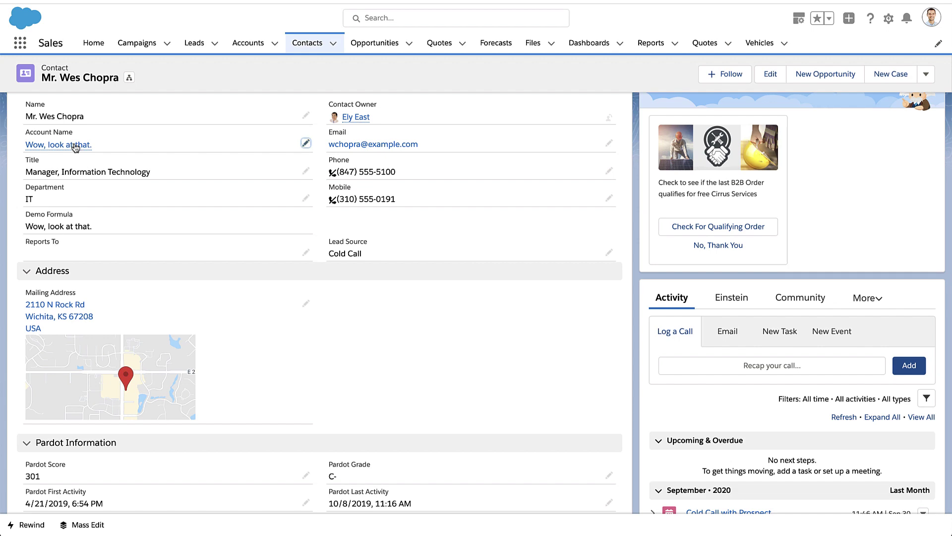
Open the linked account's record and select its record ID in the web address
mouse_move(75, 149)
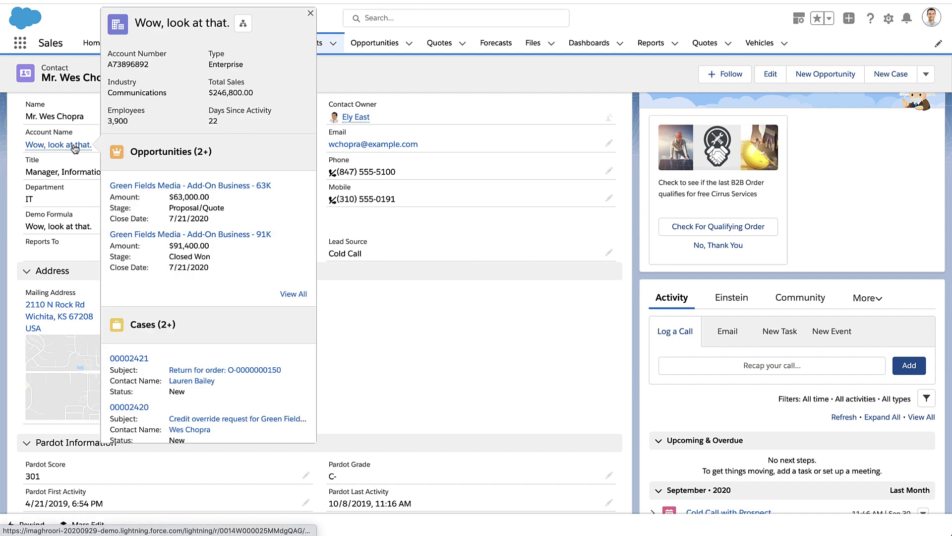
left_click(75, 147)
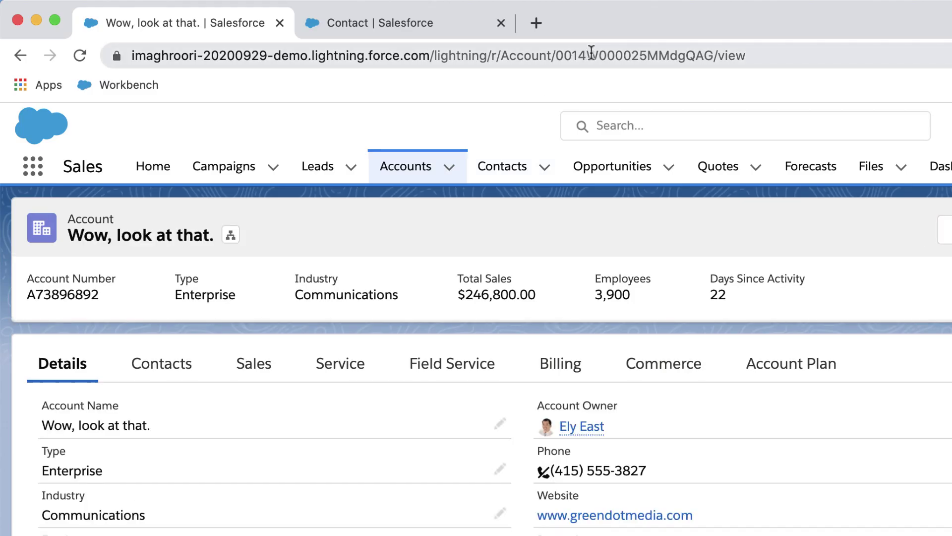
double_click(589, 55)
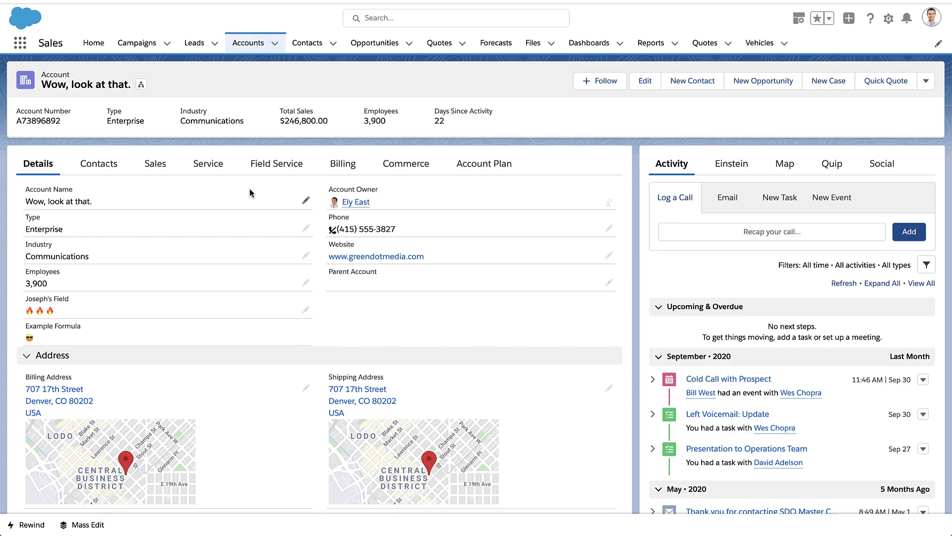
scroll(250, 193, "left", 5)
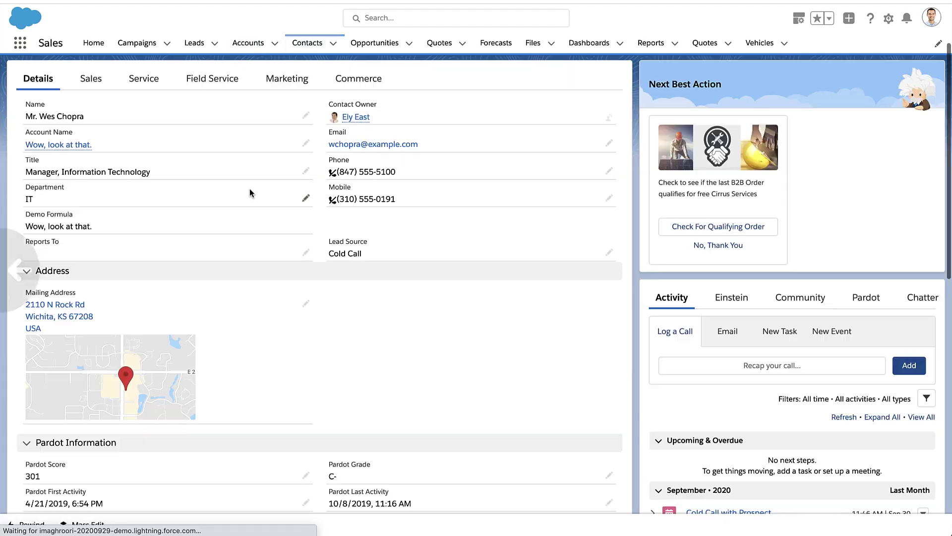
scroll(32, 167, "up", 2)
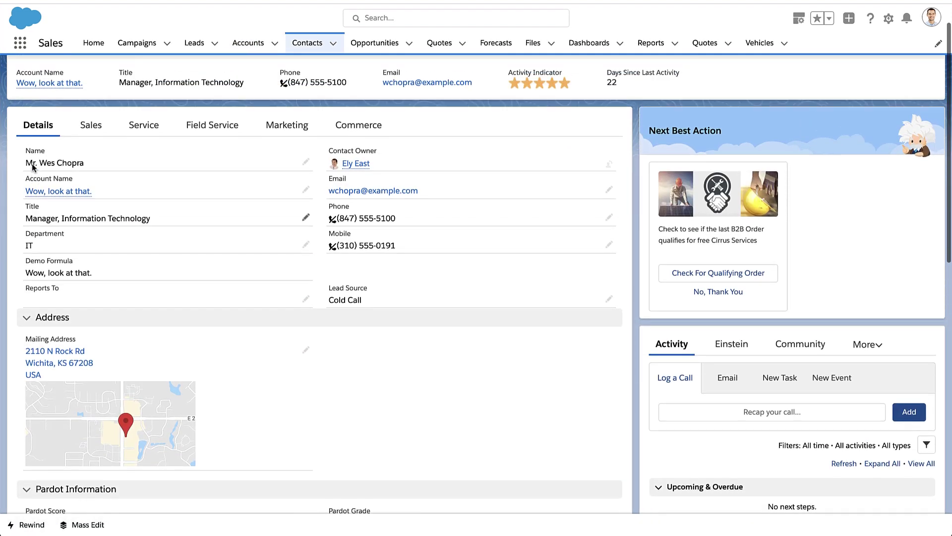
scroll(33, 167, "up", 2)
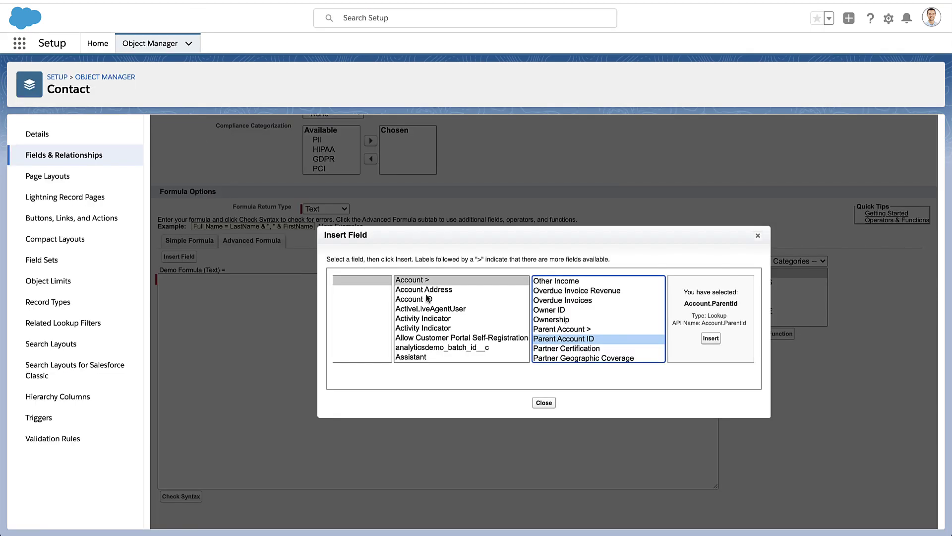
Pick Account Address, then Account ID from the related Account's fields
left_click(453, 291)
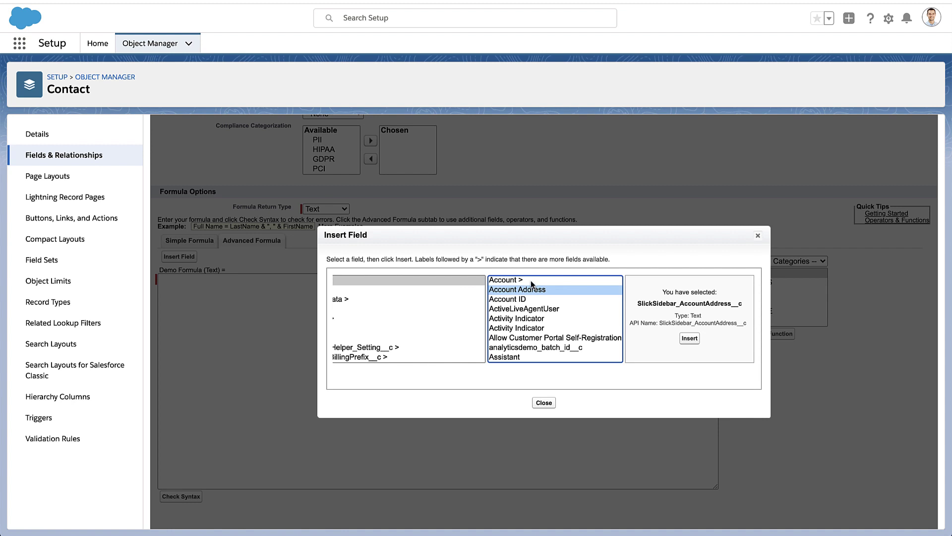
left_click(495, 282)
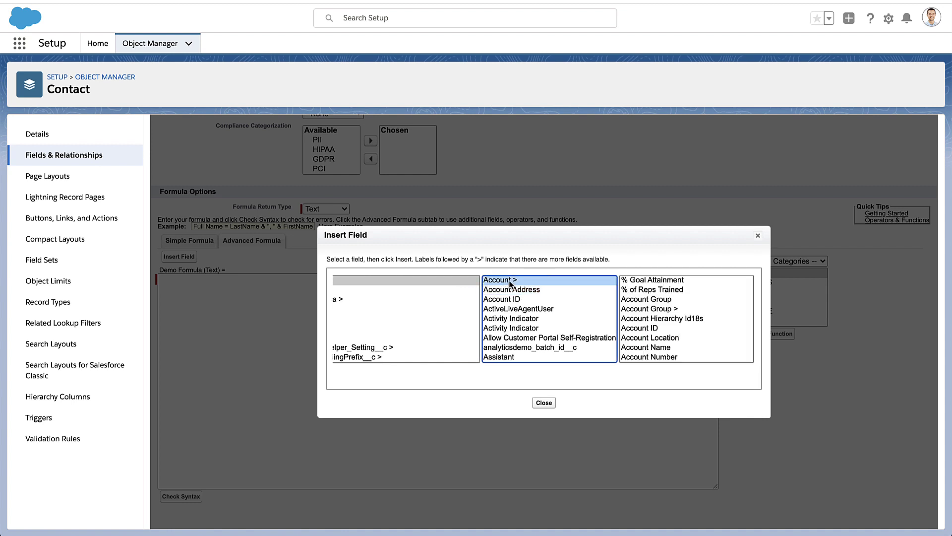
left_click(499, 299)
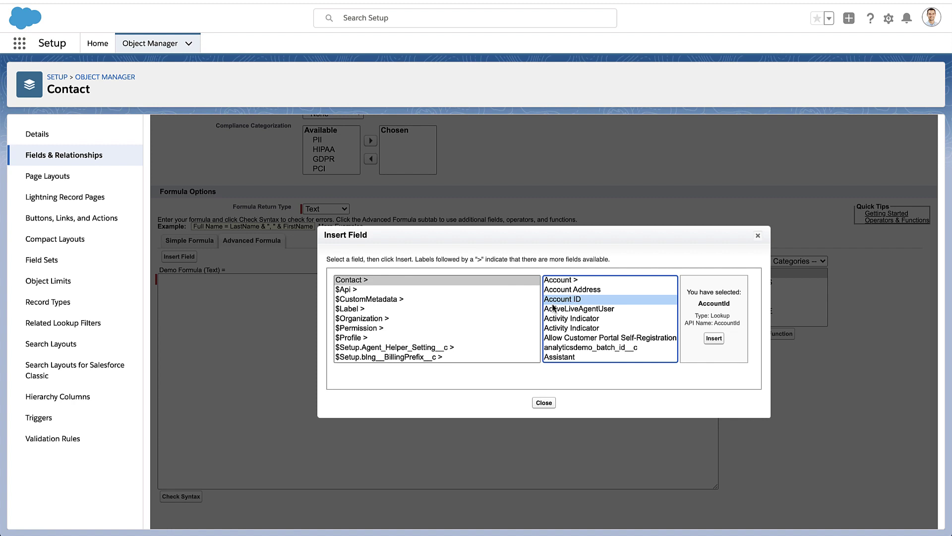
Drill from Account through Account Owner into the owner's Manager fields
left_click(571, 282)
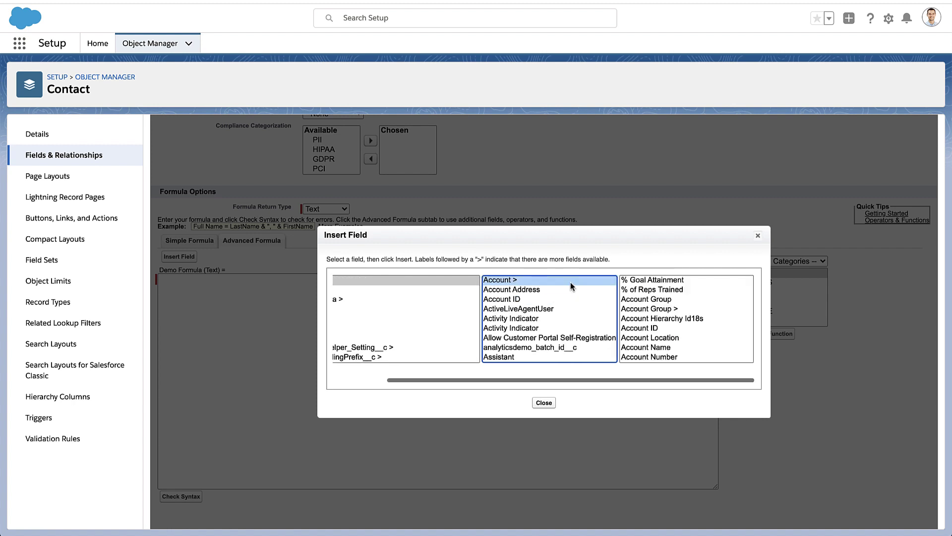
scroll(636, 311, "down", 2)
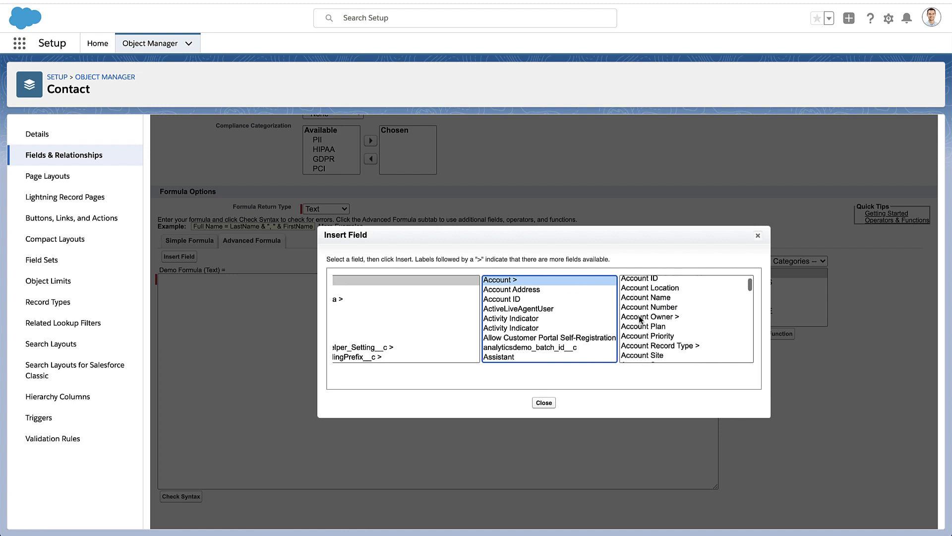
left_click(639, 316)
scroll(662, 296, "down", 10)
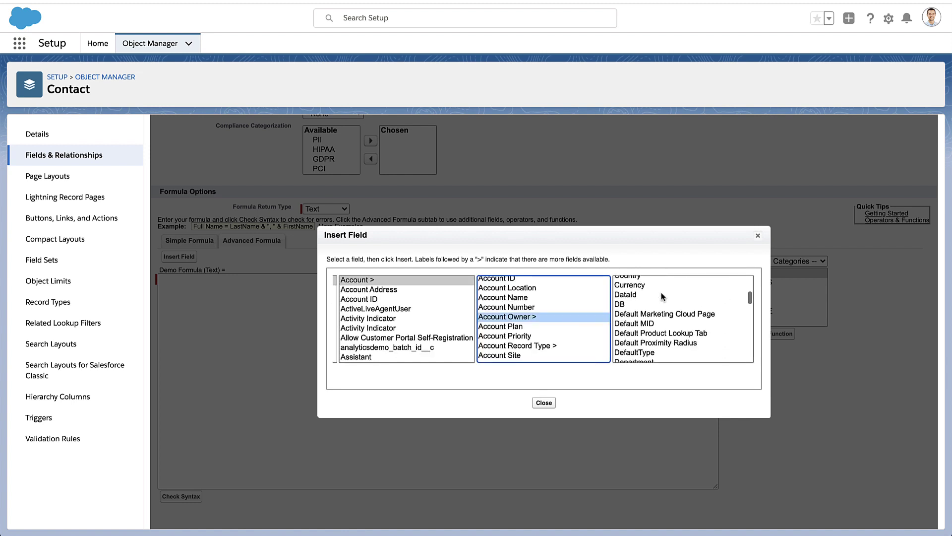
scroll(662, 296, "down", 5)
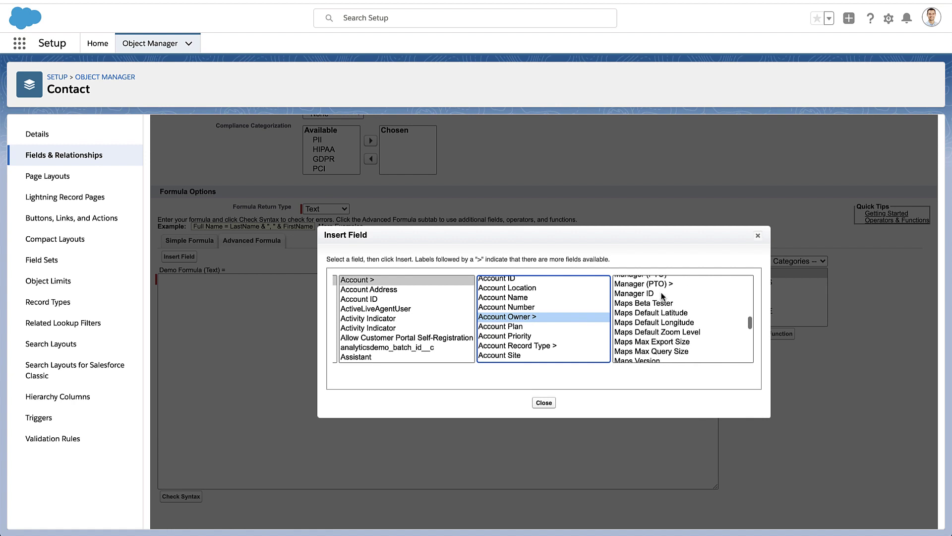
left_click(645, 293)
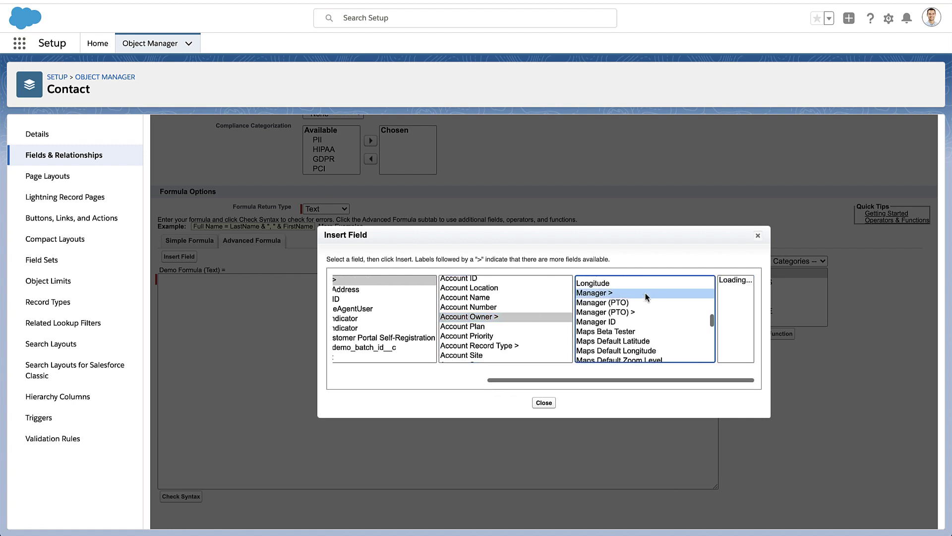
scroll(647, 297, "down", 8)
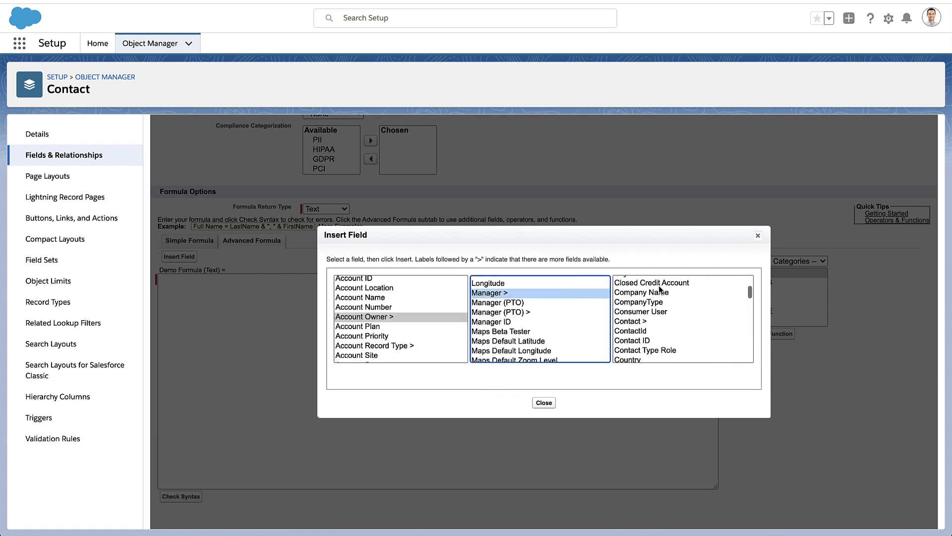
scroll(660, 290, "down", 4)
scroll(660, 289, "up", 2)
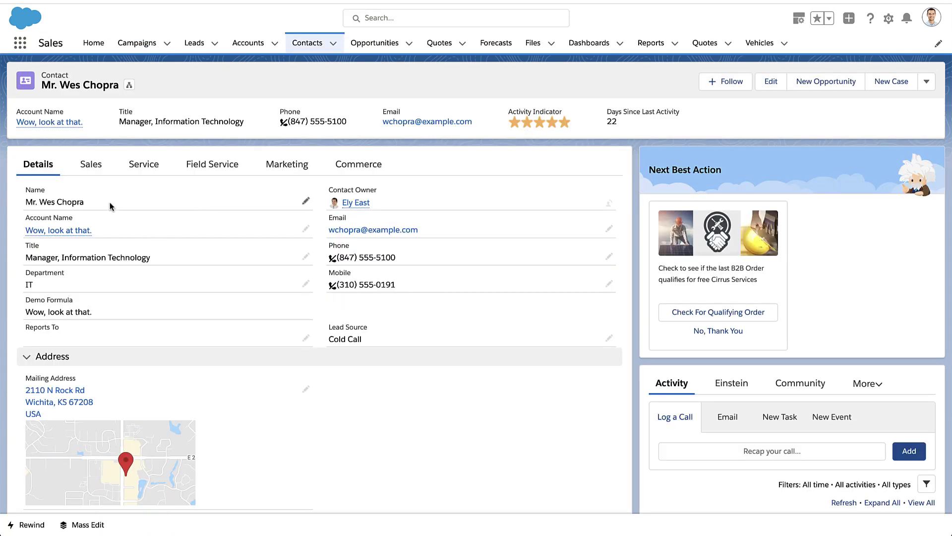
View the contact's Sales opportunities, then its Service Cases and Assets
left_click(98, 168)
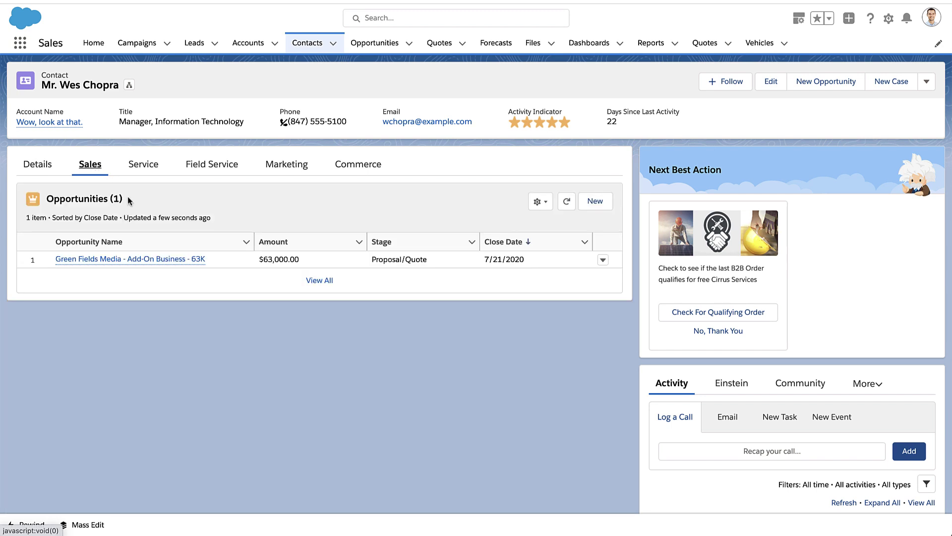
left_click(142, 164)
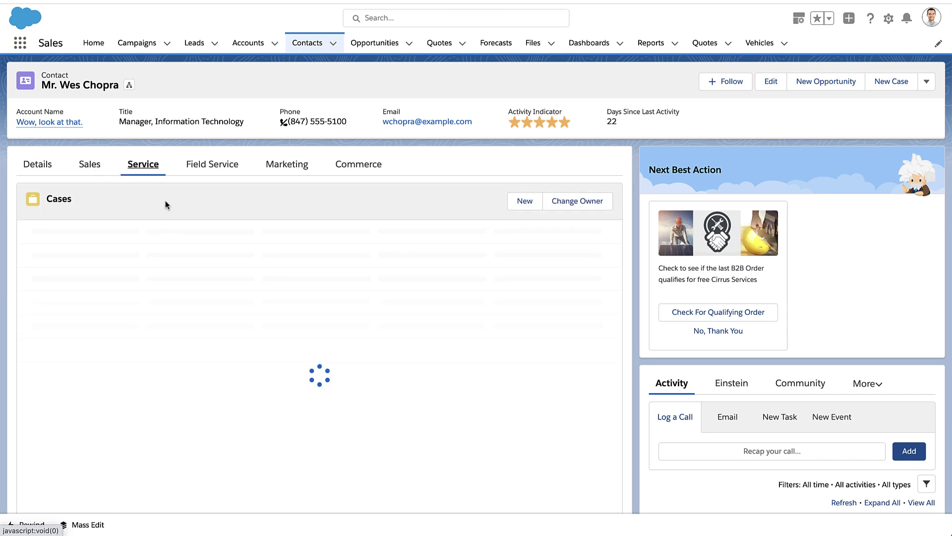
scroll(169, 343, "down", 1)
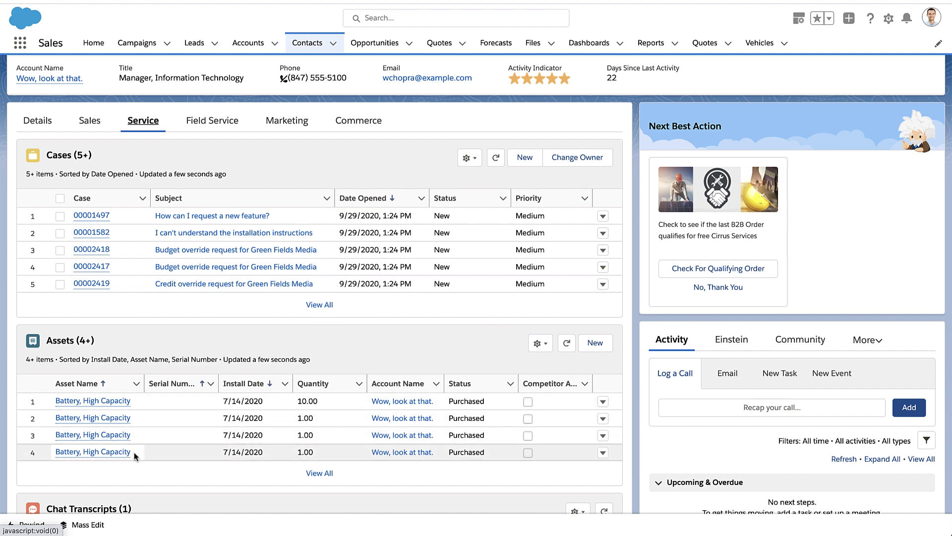
scroll(134, 451, "up", 2)
Return to the contact's Details to compare Account Name and Demo Formula
left_click(42, 168)
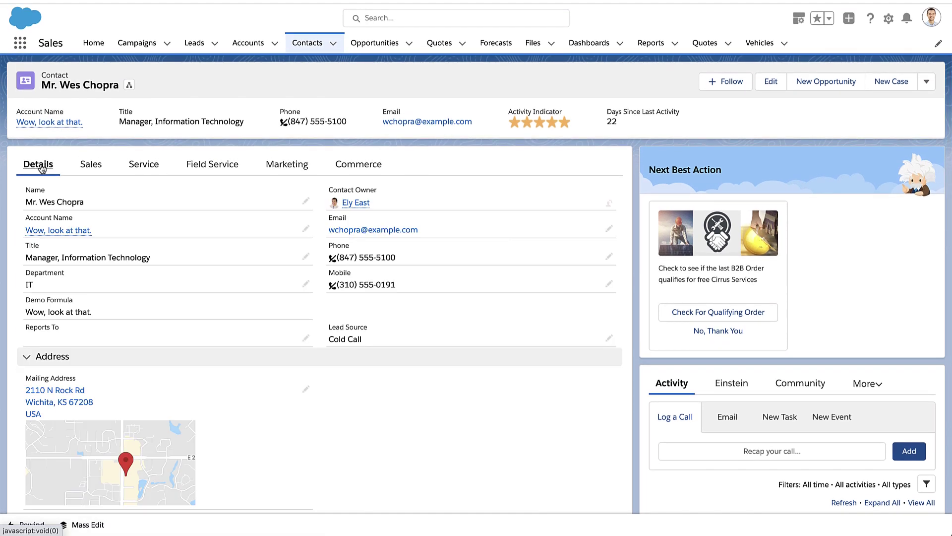